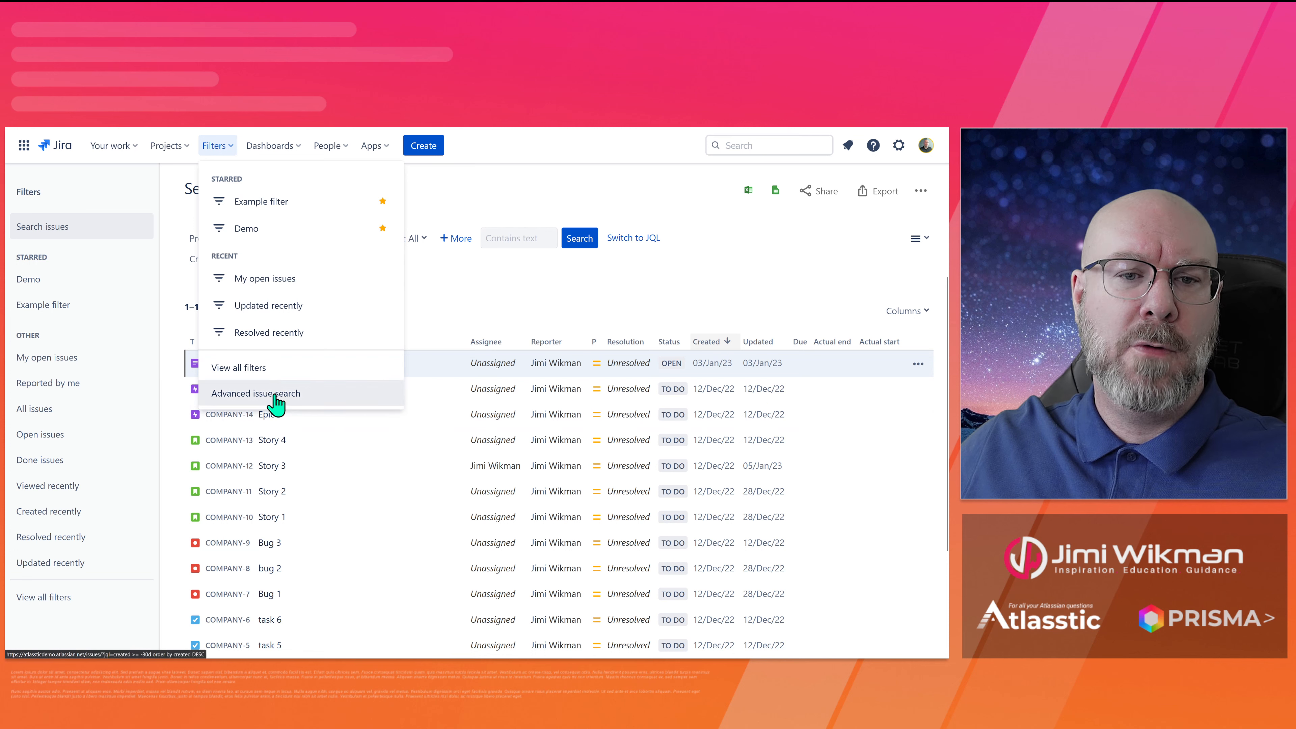
# - Open the advanced issue search and restrict the results to the Company Managed Project
pyautogui.click(275, 394)
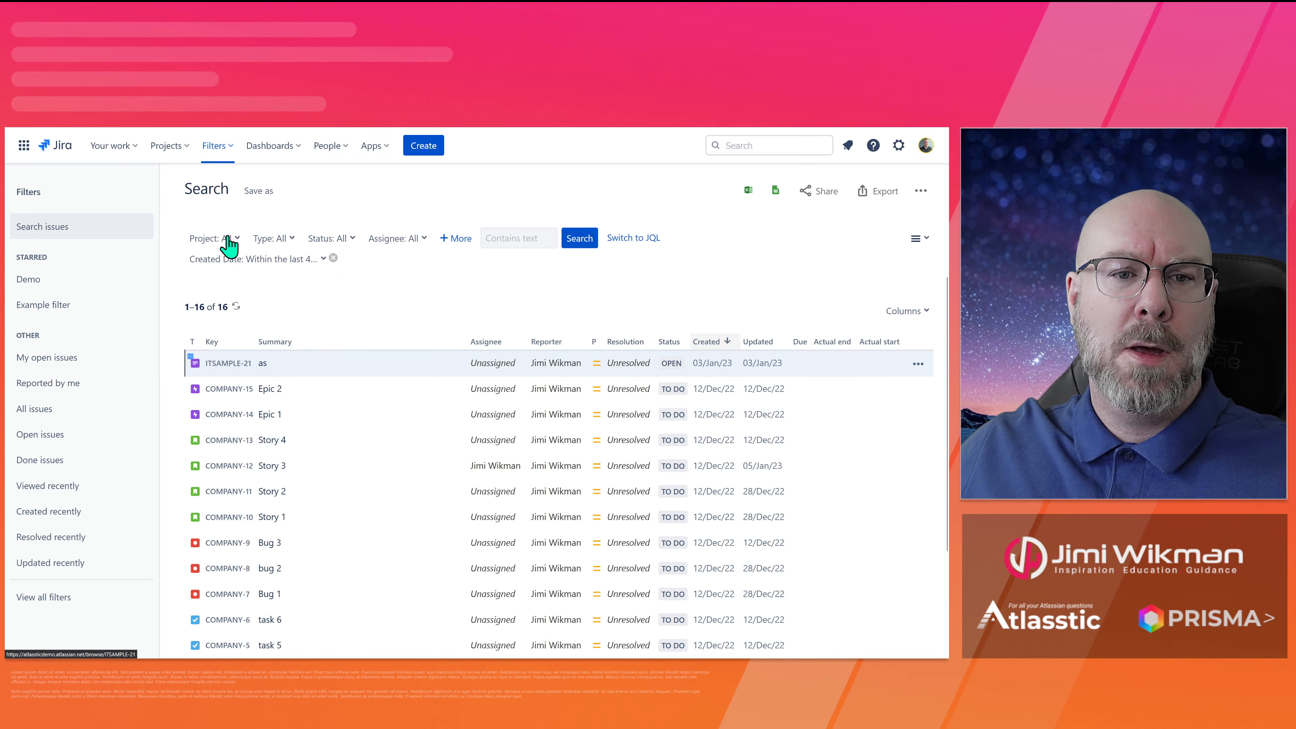
pyautogui.click(226, 238)
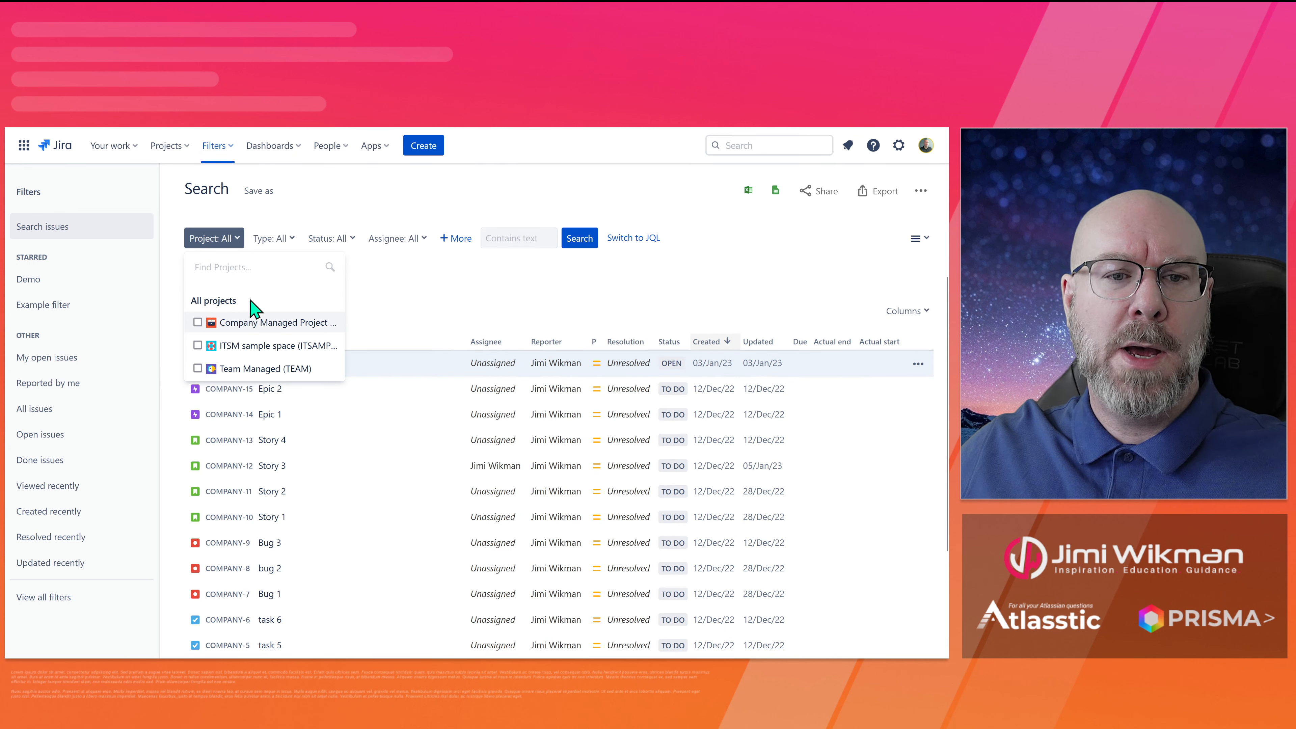
pyautogui.click(265, 327)
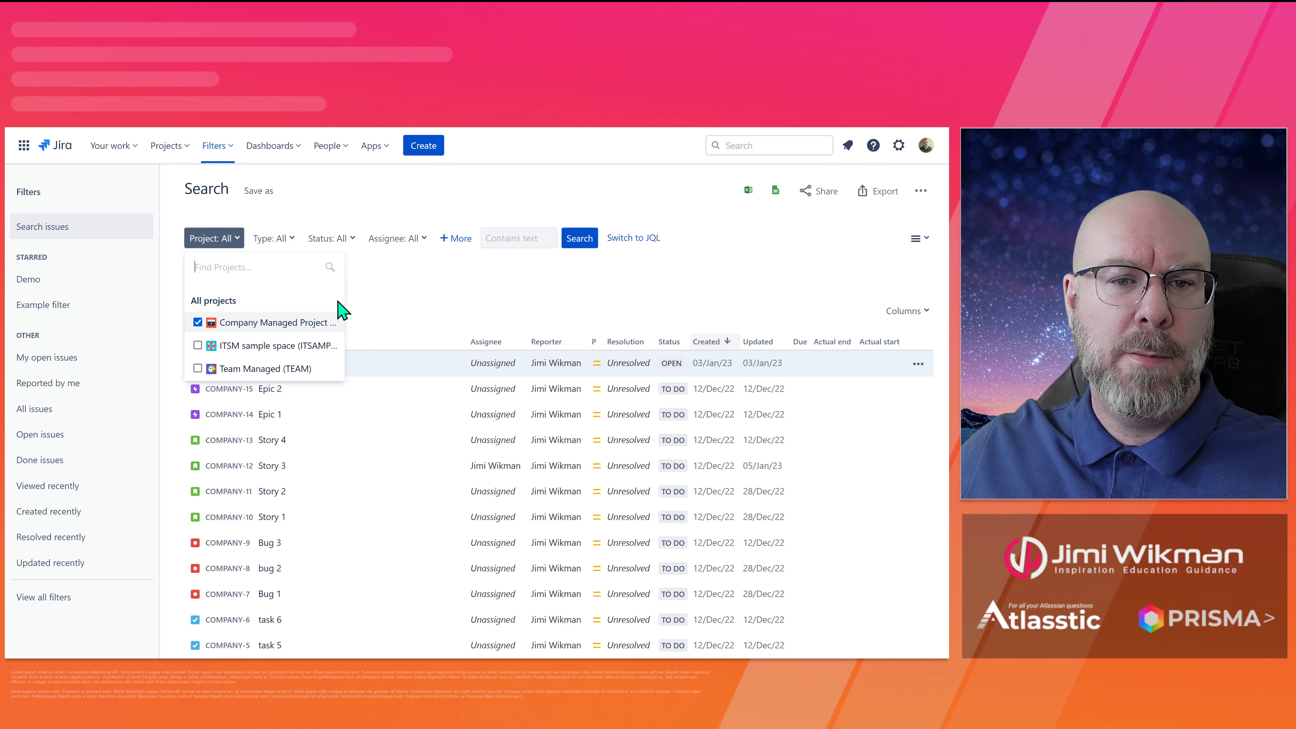
pyautogui.click(428, 305)
pyautogui.scroll(-3, 316, 459)
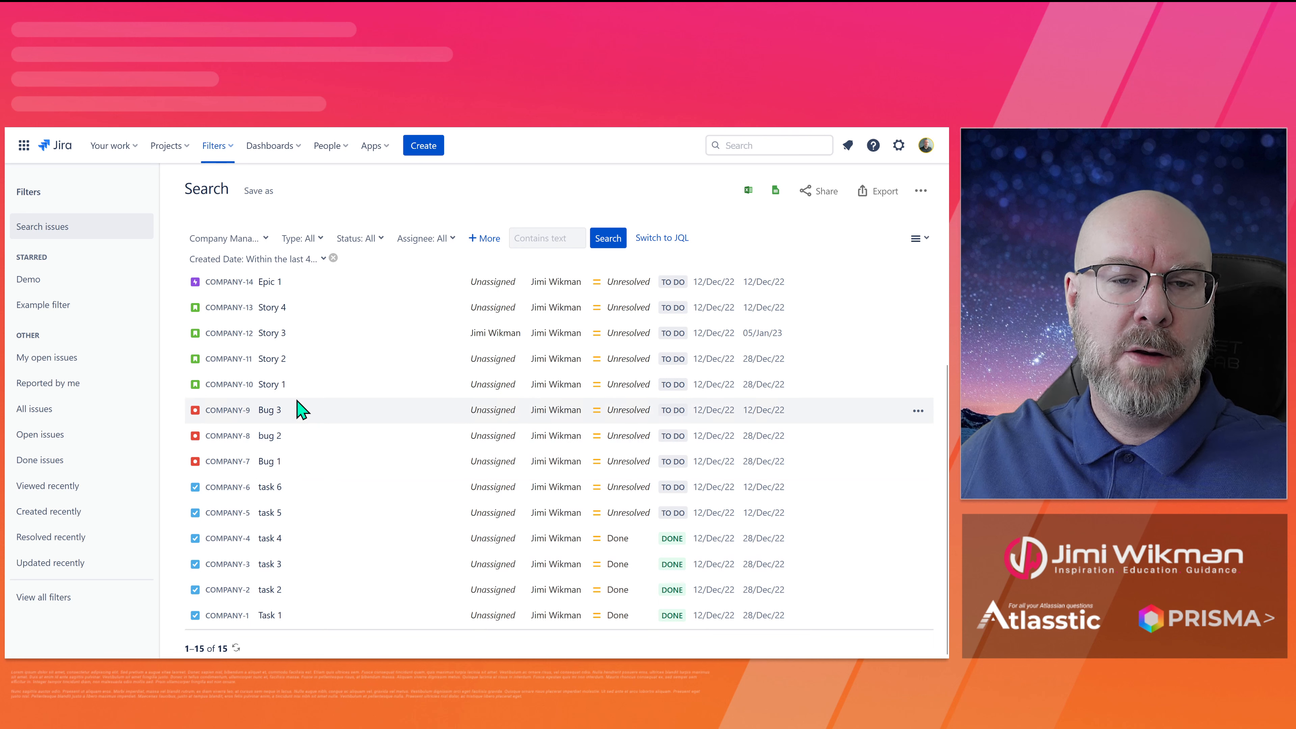
pyautogui.scroll(3, 288, 398)
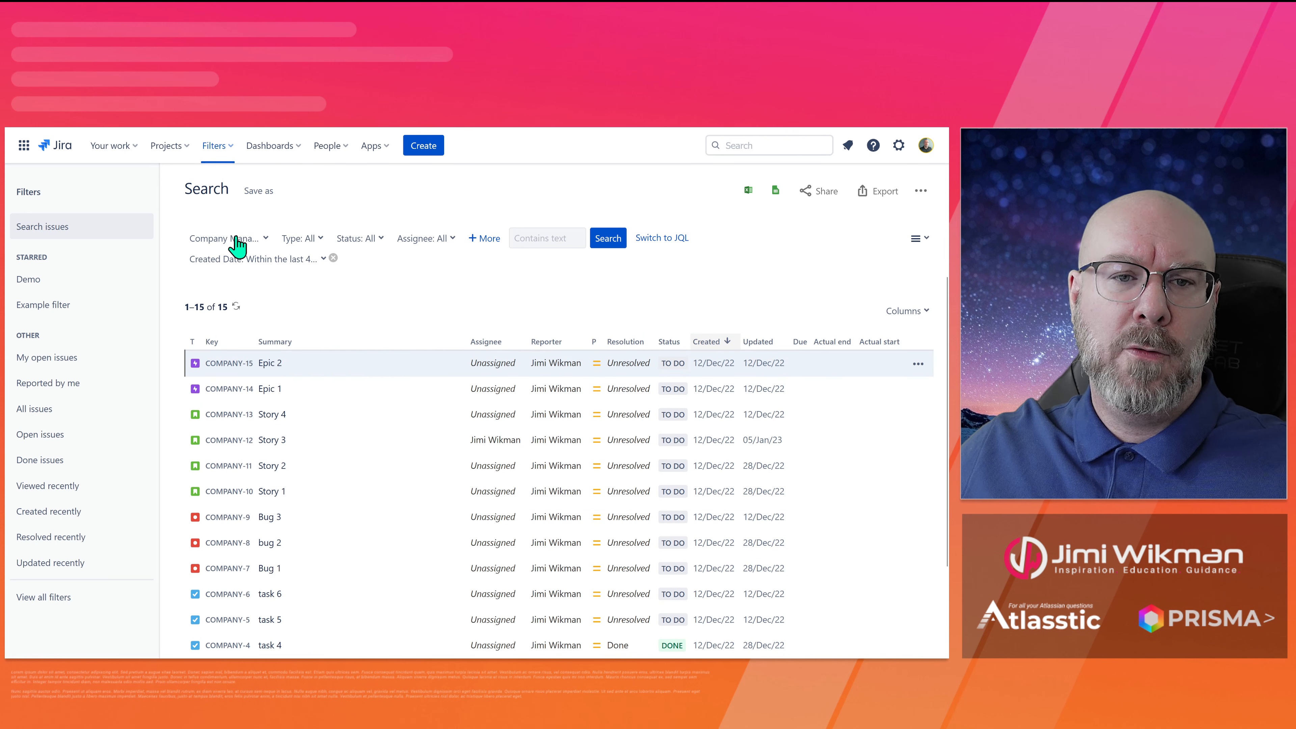
# - Filter the search results by the Task issue type
pyautogui.click(304, 239)
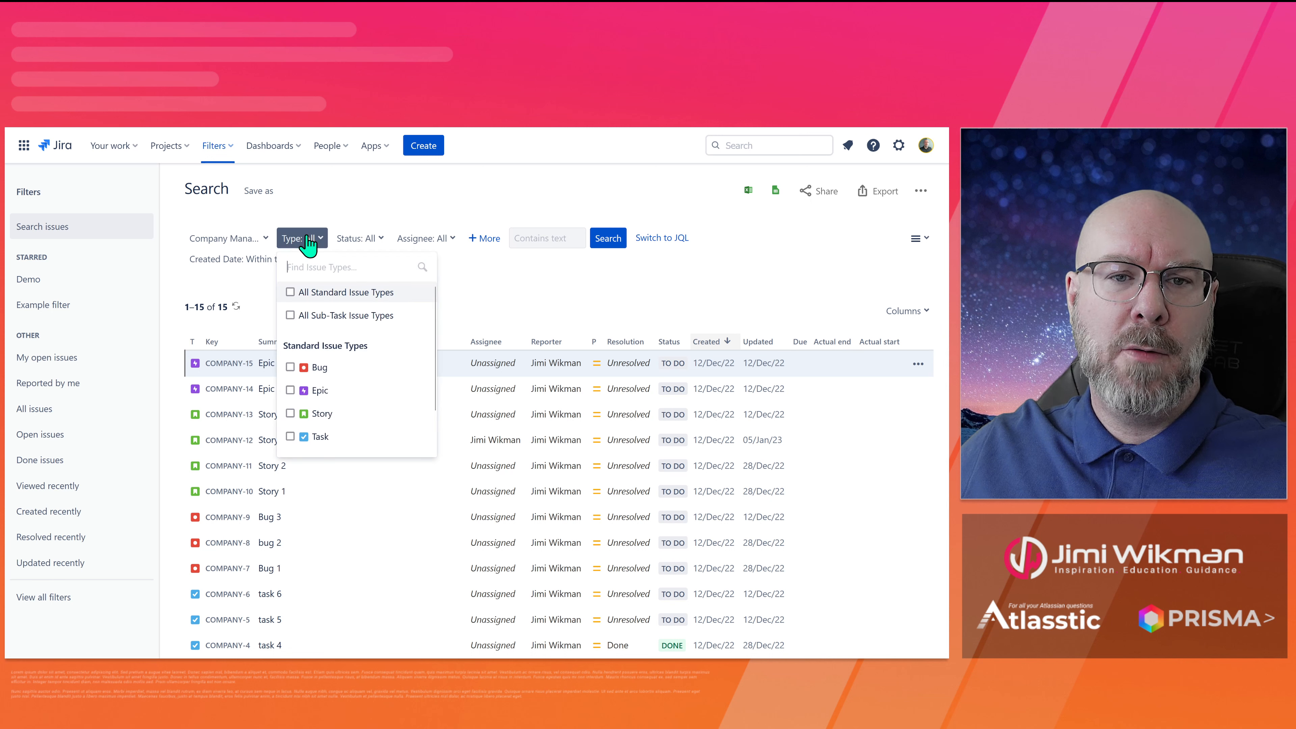
pyautogui.click(290, 437)
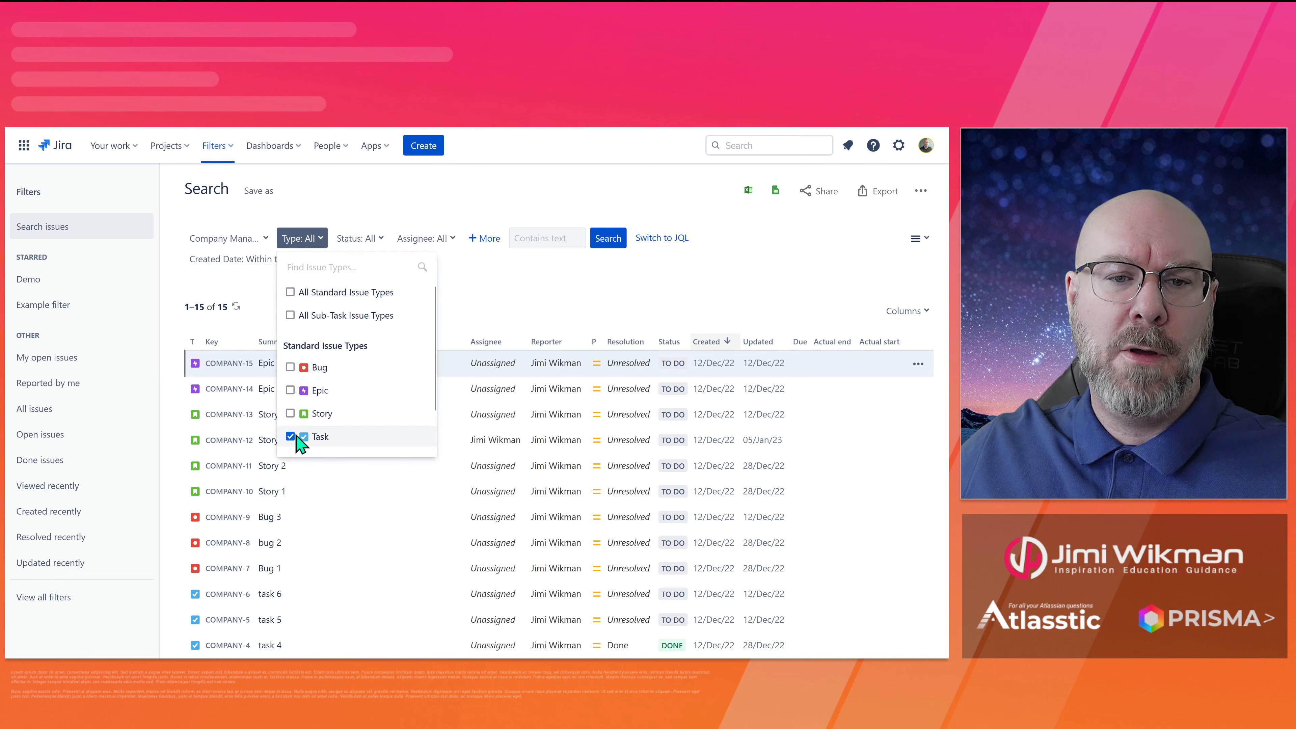
pyautogui.click(489, 309)
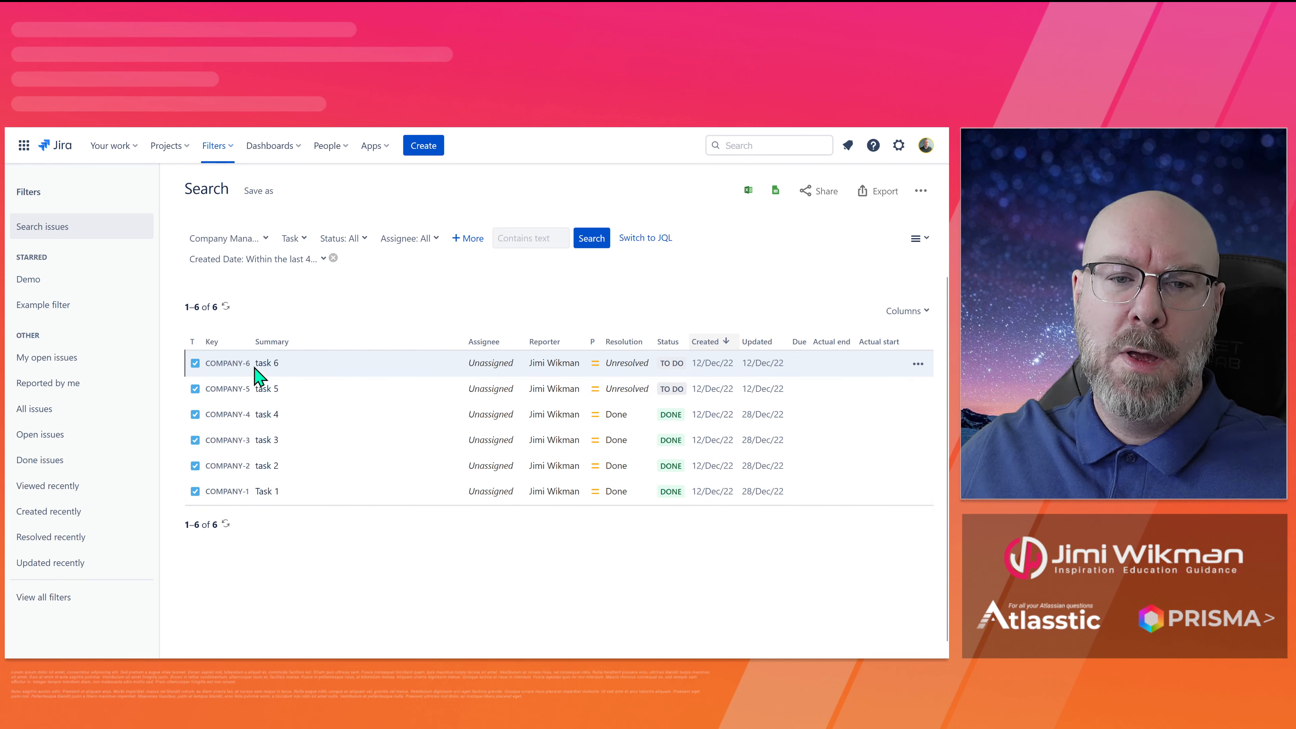
# - Check the issue types available for task 6 in Detail View and return the results to List View
pyautogui.click(922, 239)
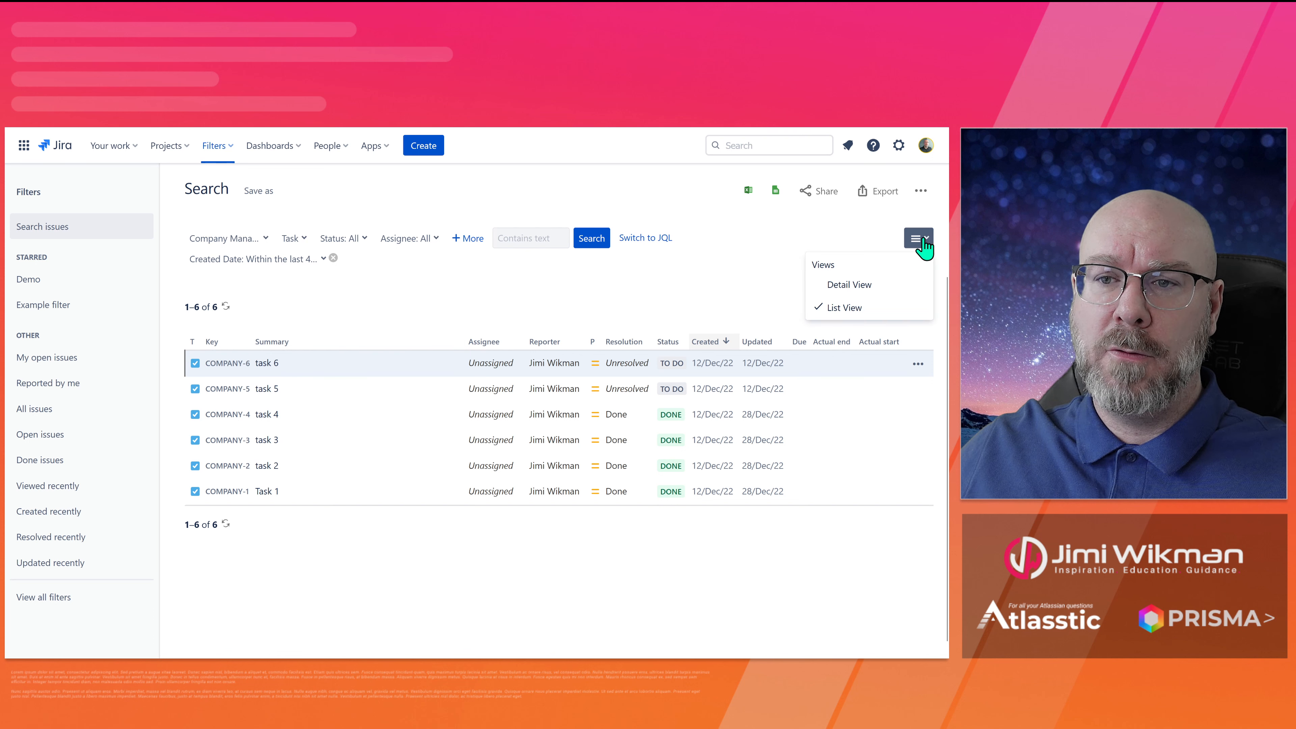
pyautogui.click(850, 285)
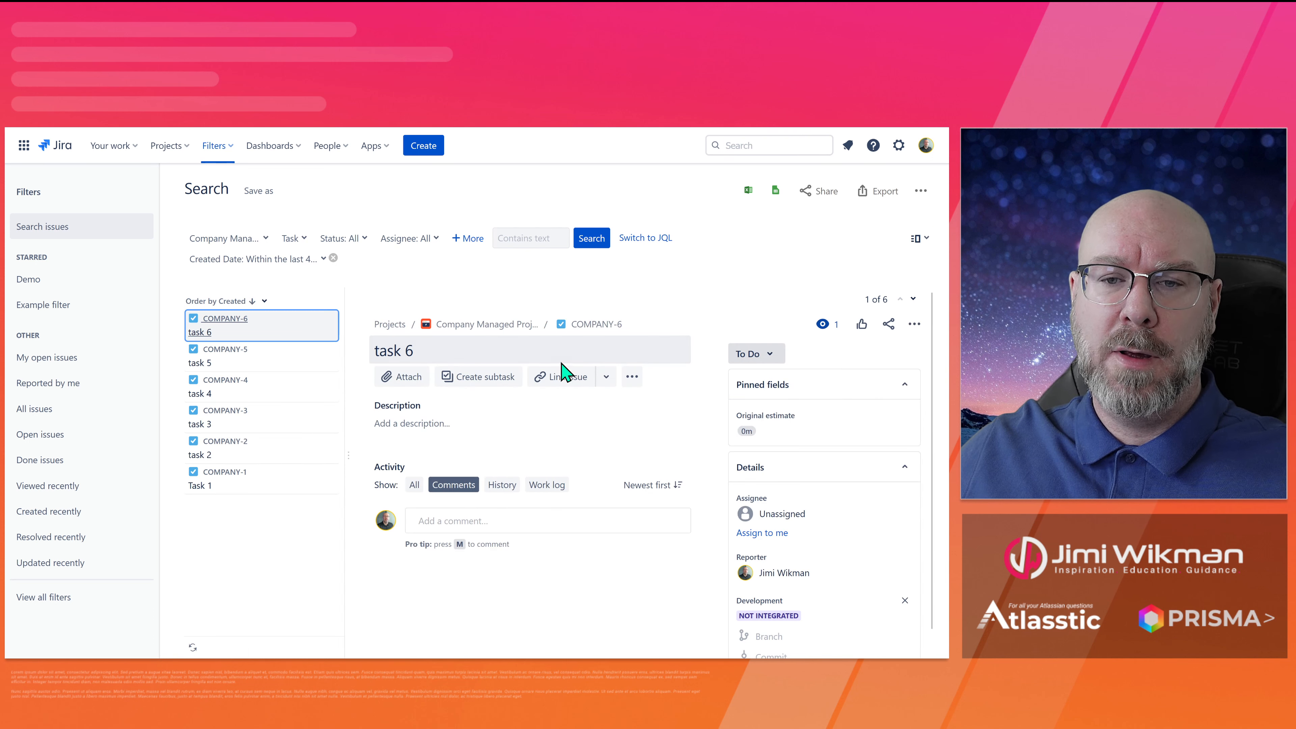
pyautogui.click(561, 325)
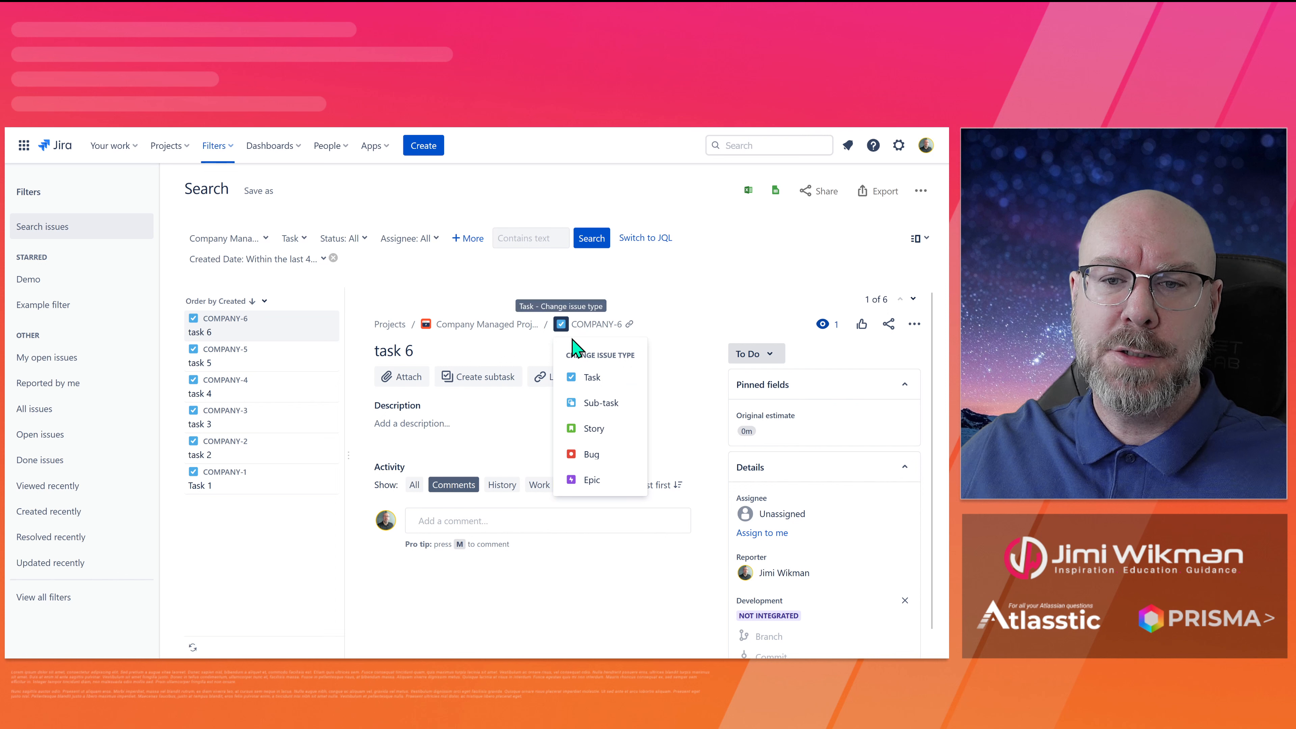
pyautogui.click(650, 299)
pyautogui.click(926, 240)
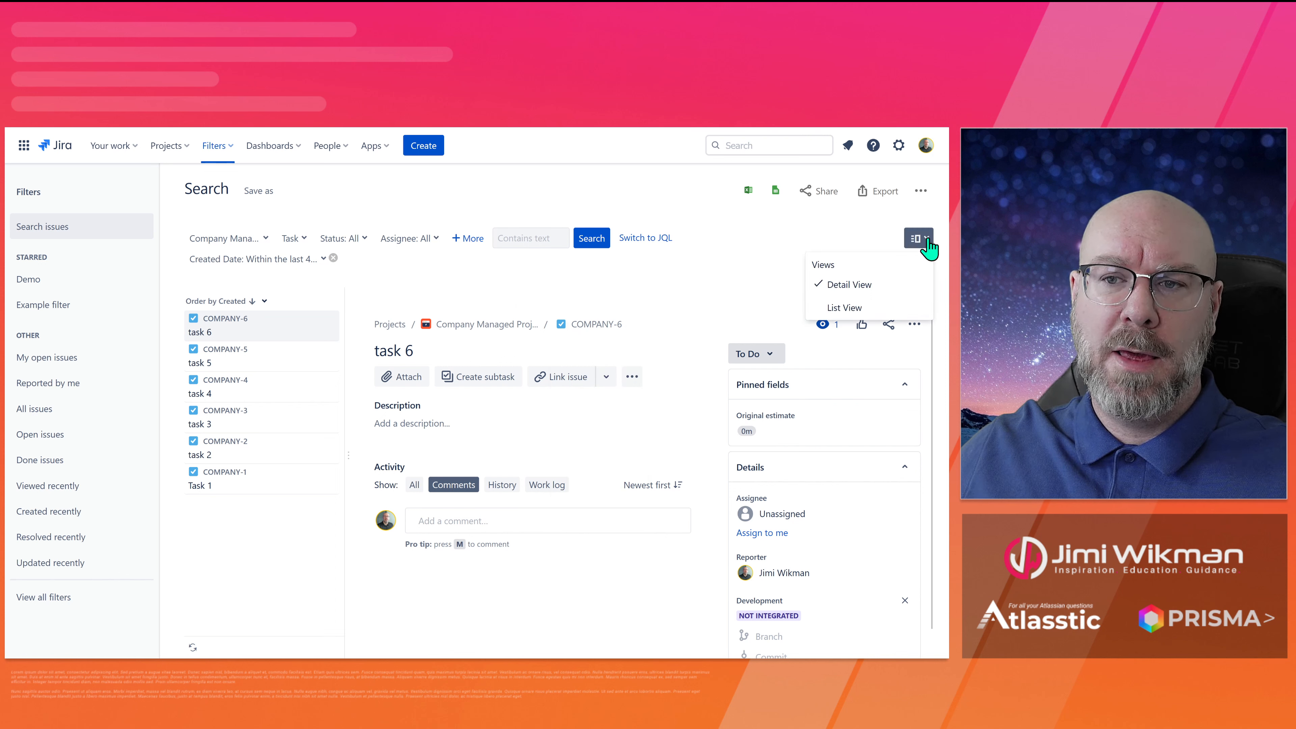
pyautogui.click(844, 308)
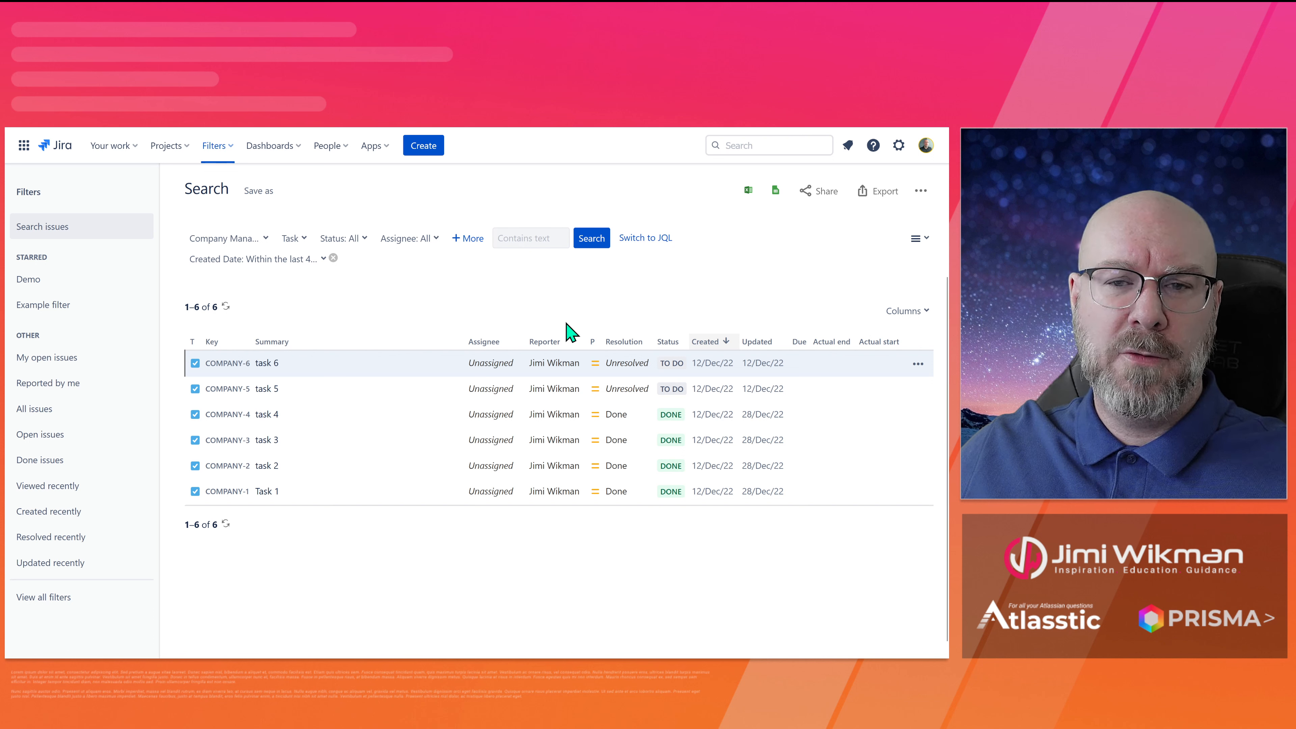
# - Start a bulk change of all 6 found issues, select every listed task and proceed to the choice of bulk action
pyautogui.click(921, 193)
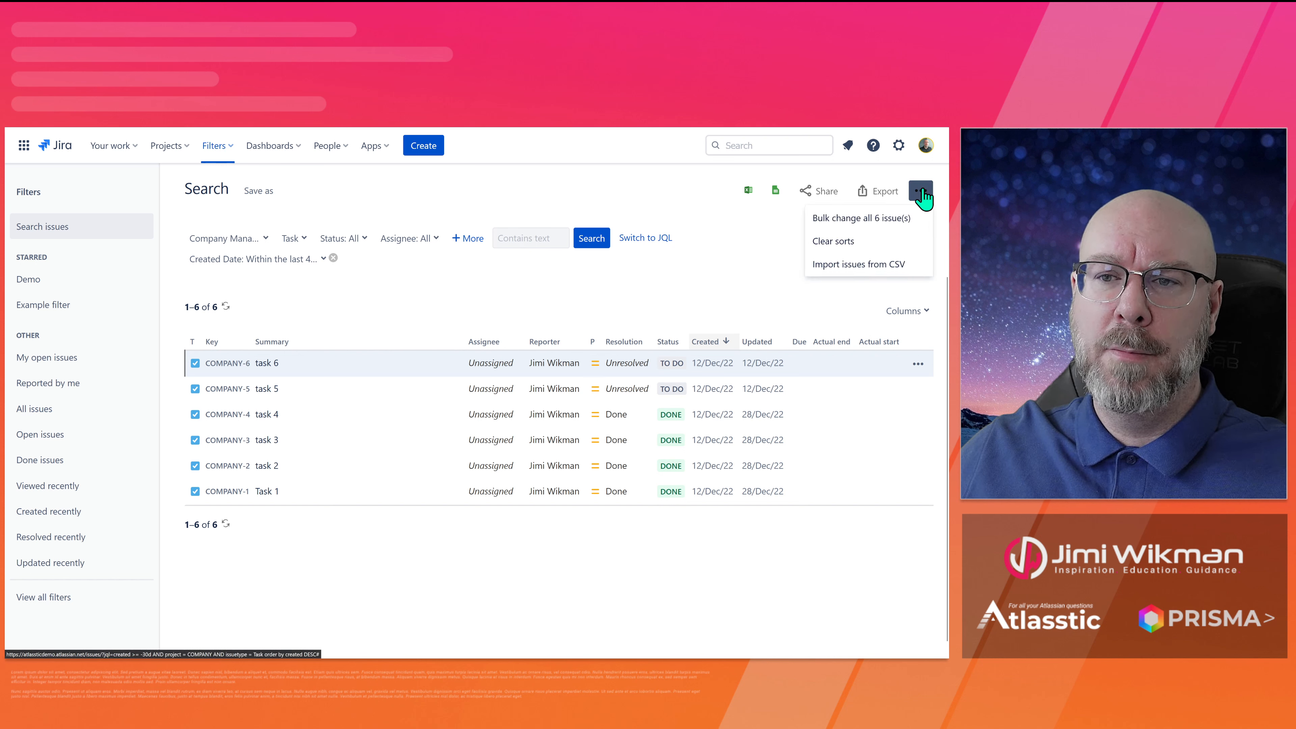
pyautogui.click(894, 223)
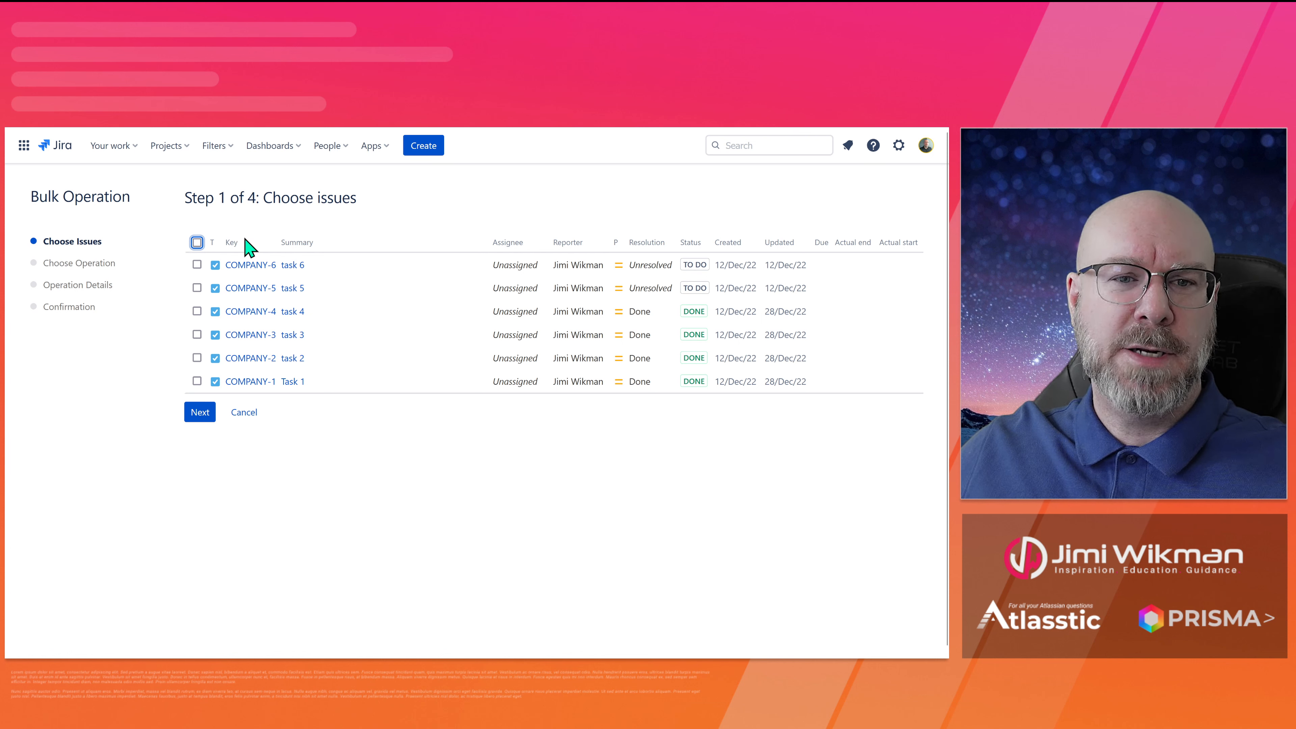
pyautogui.click(197, 287)
pyautogui.click(197, 335)
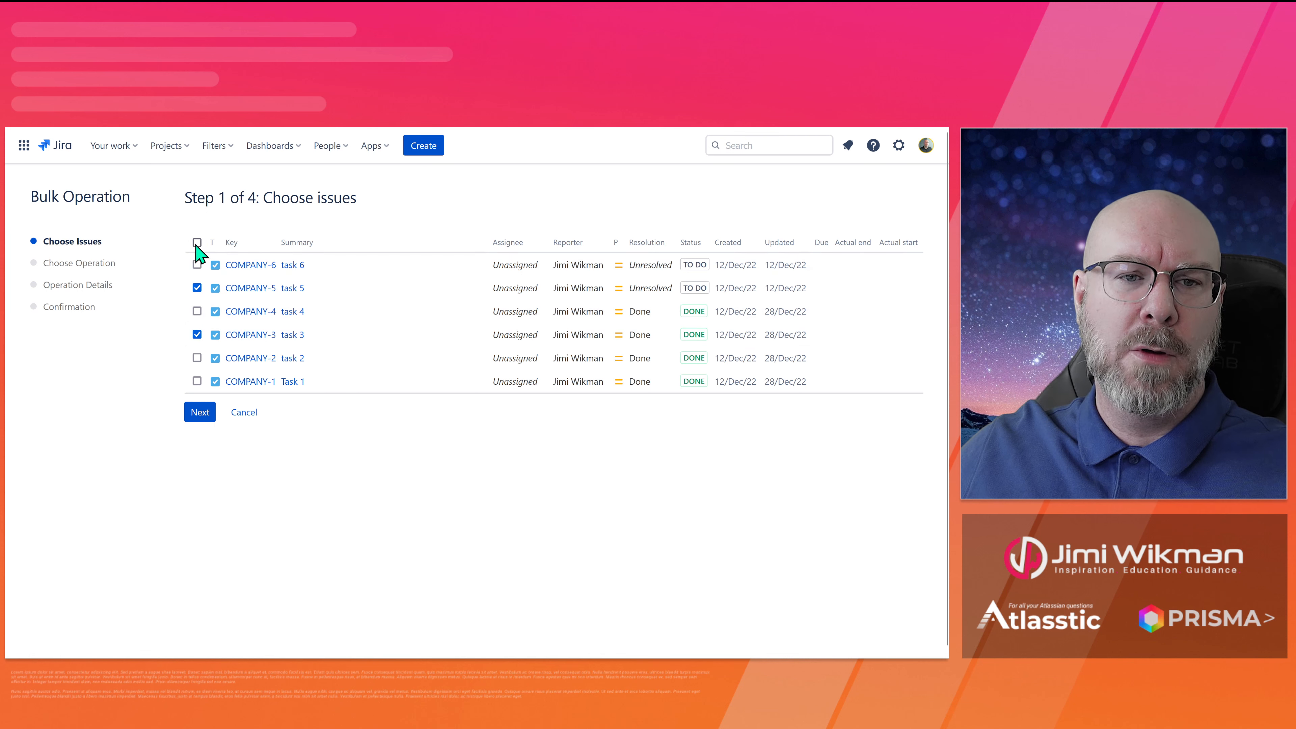
pyautogui.click(197, 242)
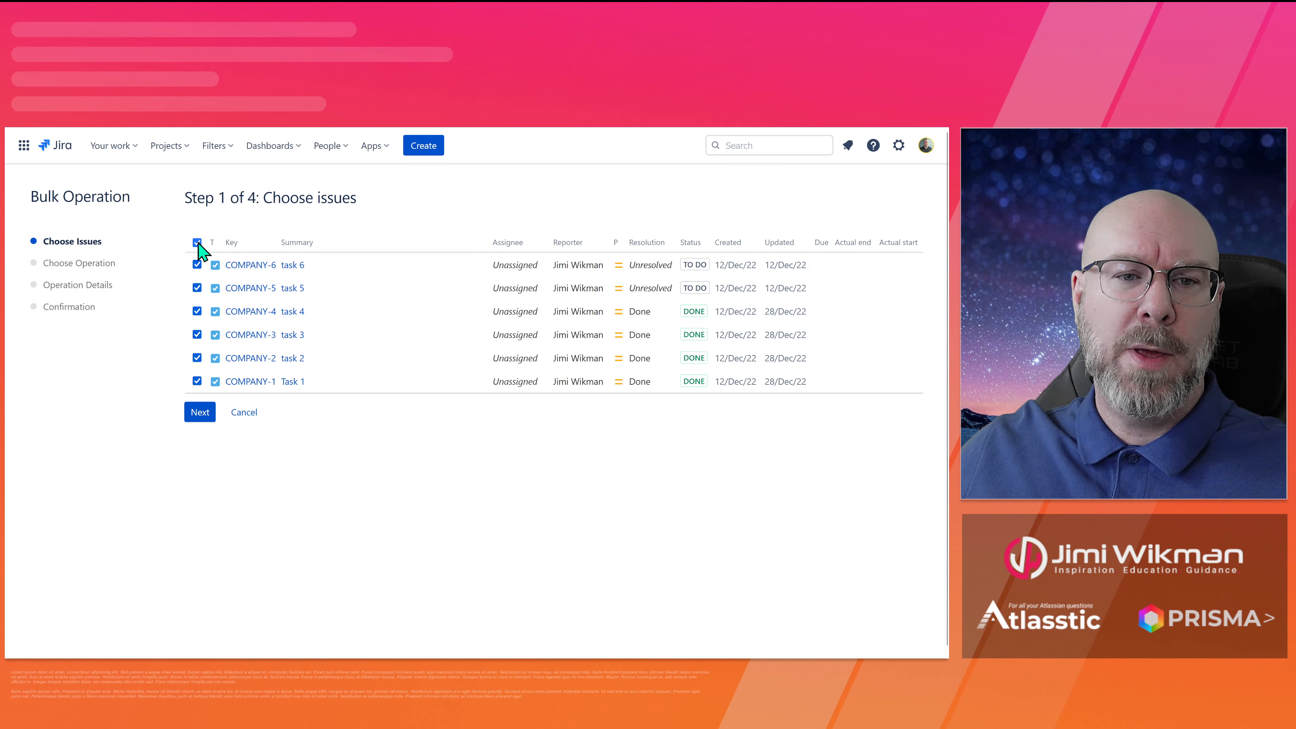
pyautogui.click(206, 420)
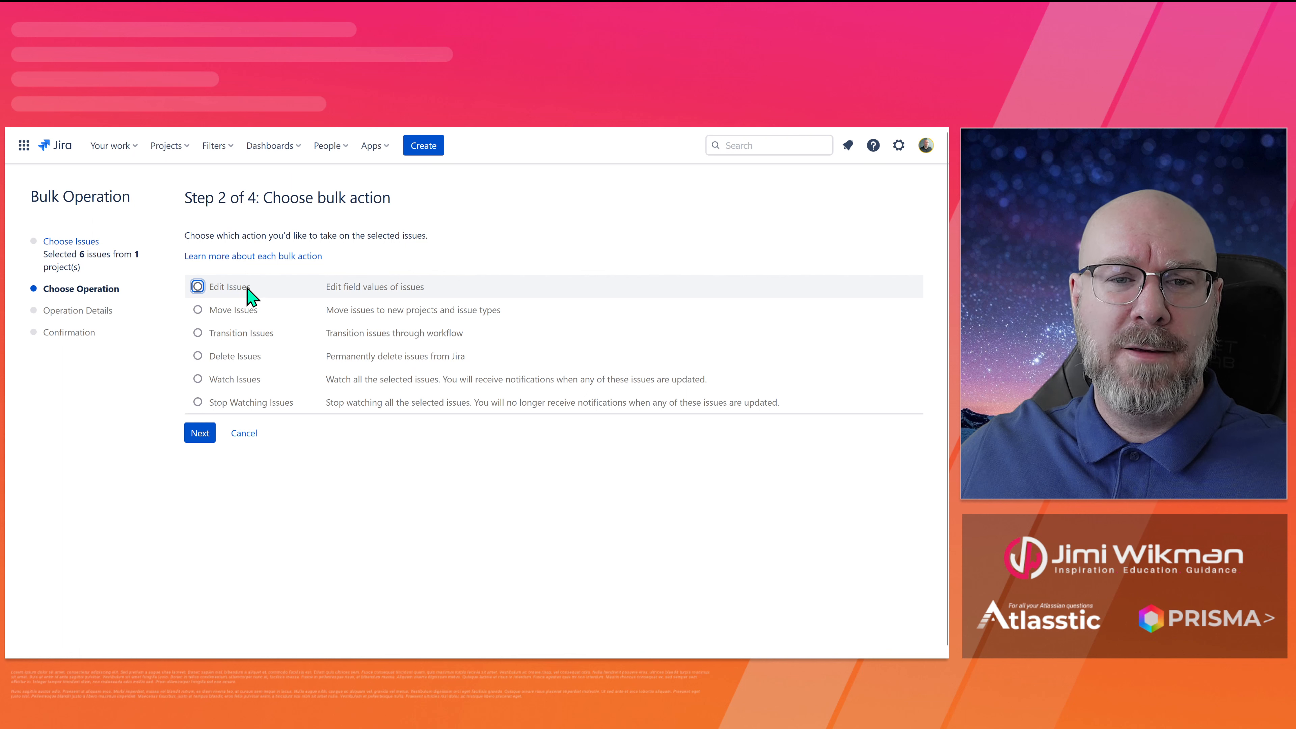
# - Choose Edit Issues as the bulk action and continue to the operation details
pyautogui.click(199, 434)
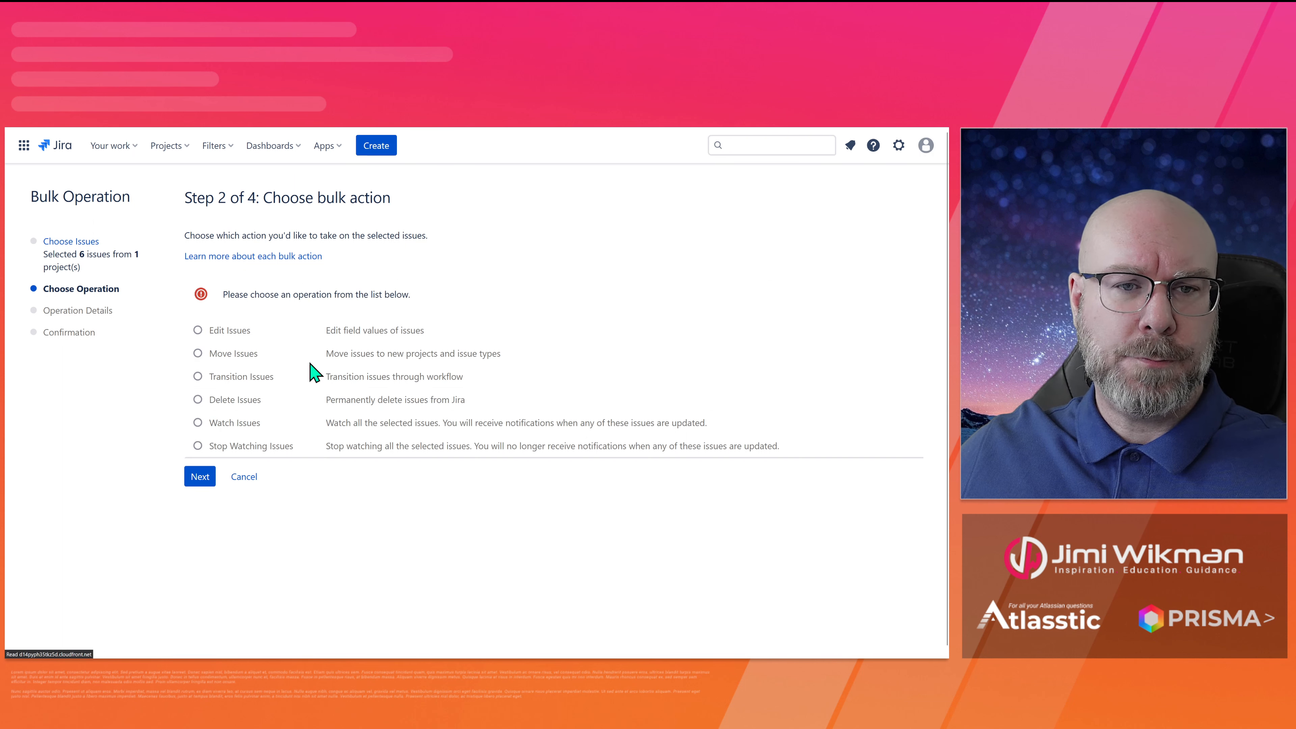
pyautogui.click(198, 331)
pyautogui.click(215, 475)
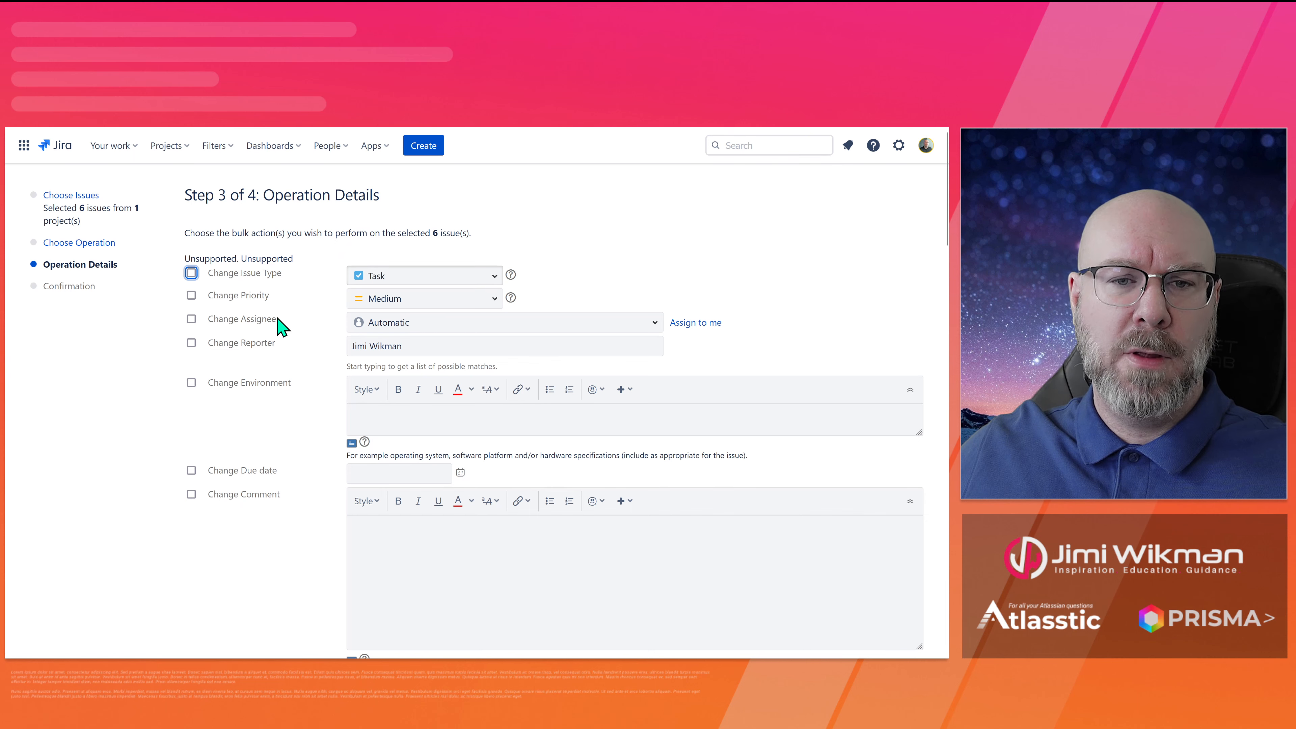
# - Review the editable fields, set Change Issue Type to Story and continue to the confirmation with update mail left off
pyautogui.scroll(-10, 284, 315)
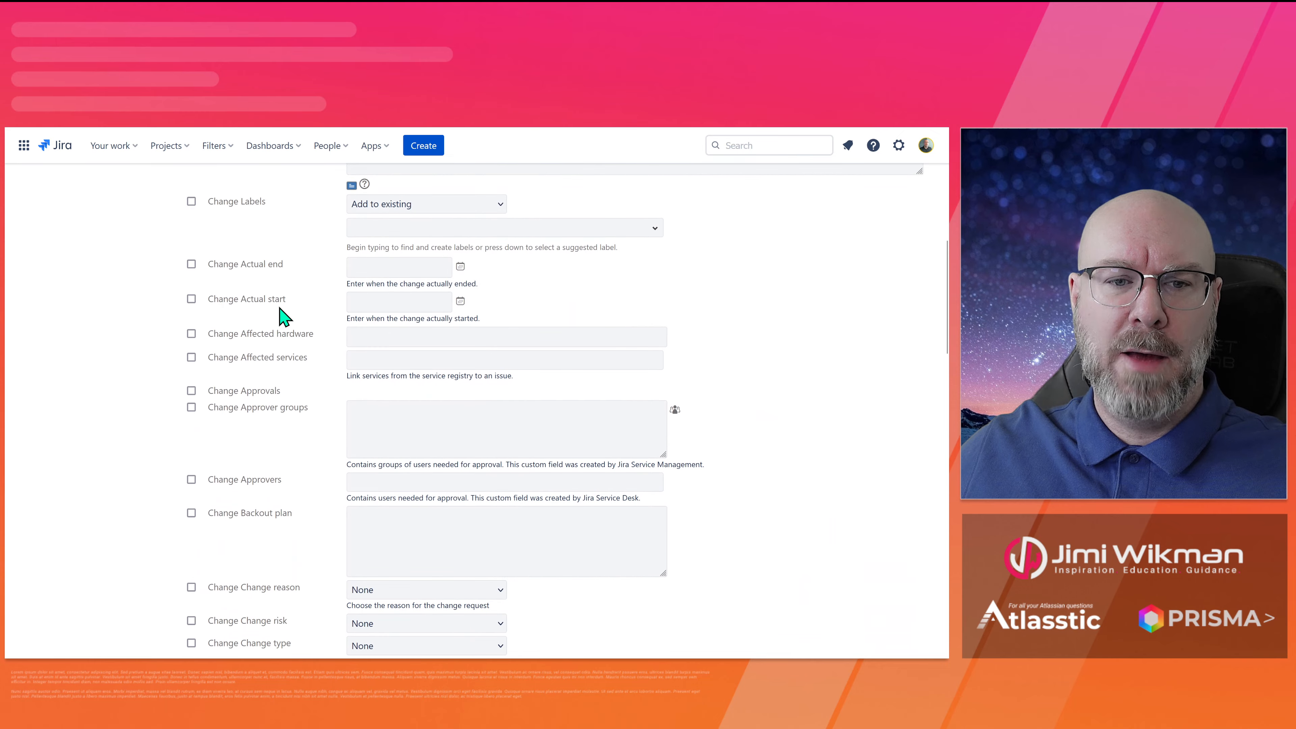
pyautogui.scroll(-1, 284, 317)
pyautogui.scroll(-7, 284, 317)
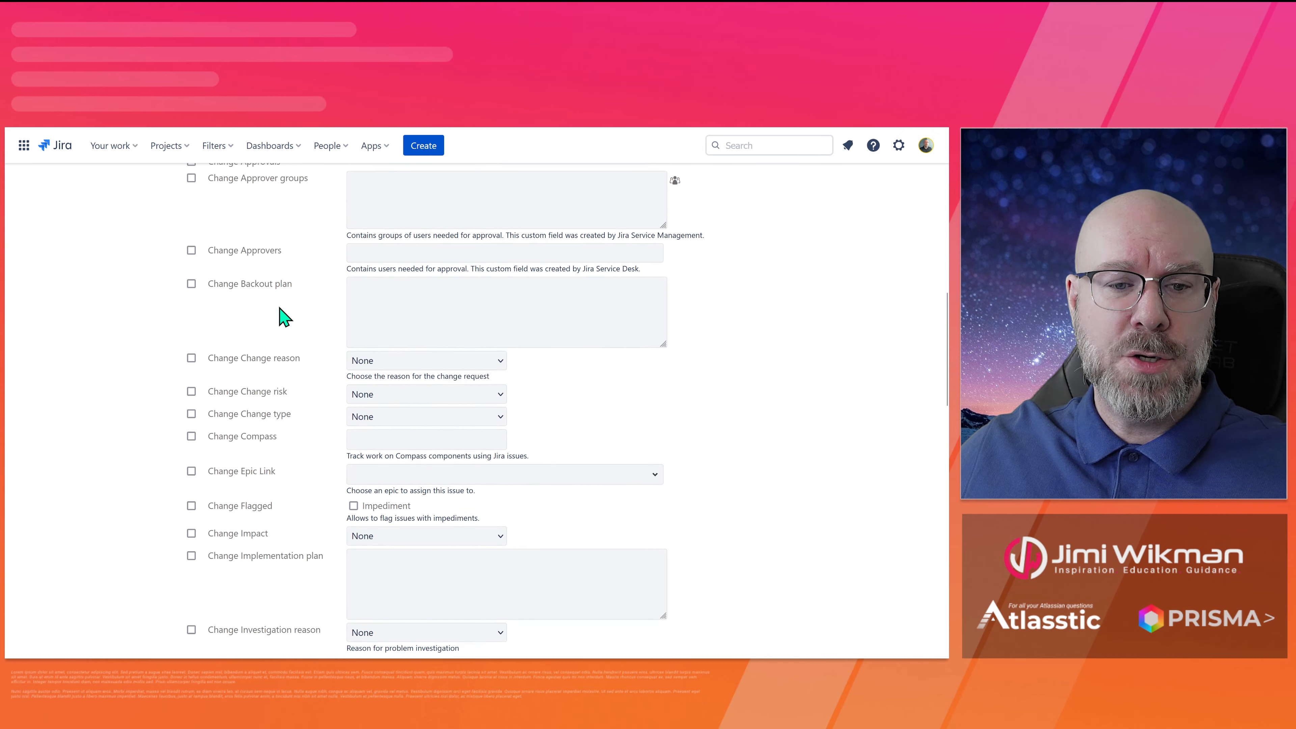
pyautogui.scroll(-12, 284, 317)
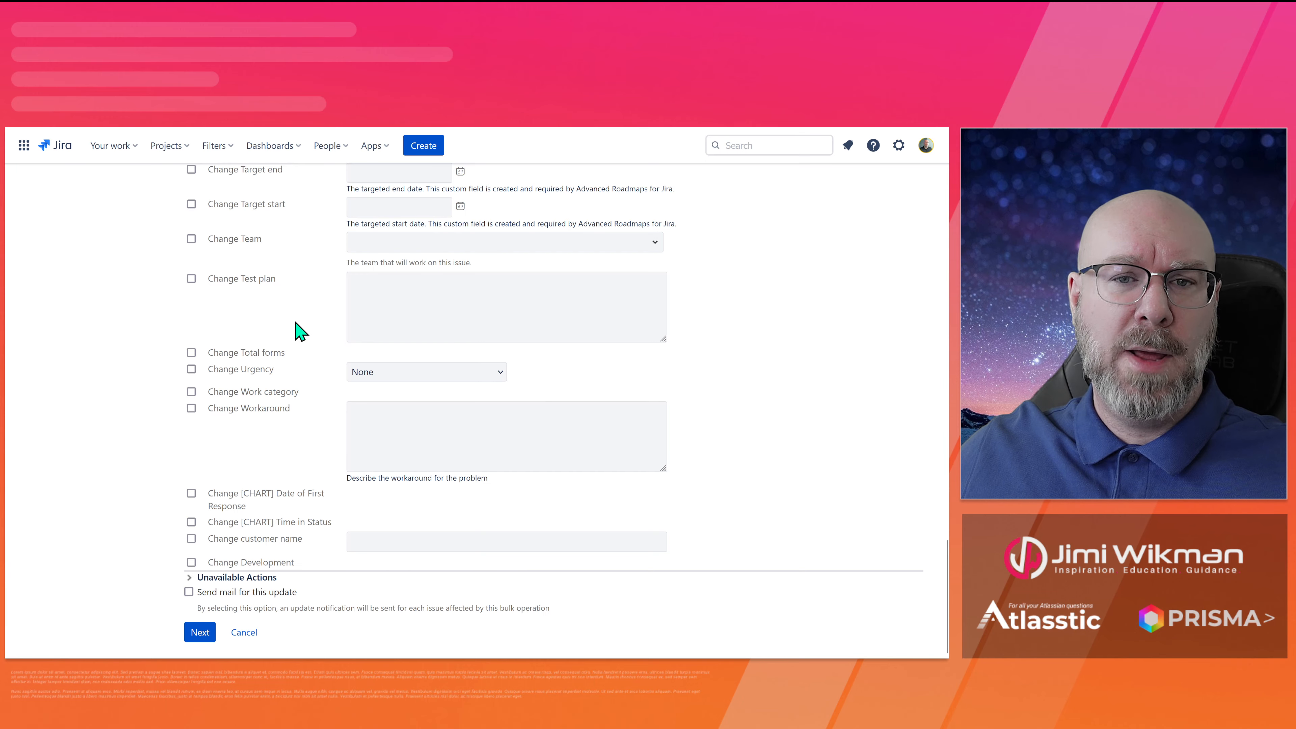
pyautogui.scroll(15, 301, 332)
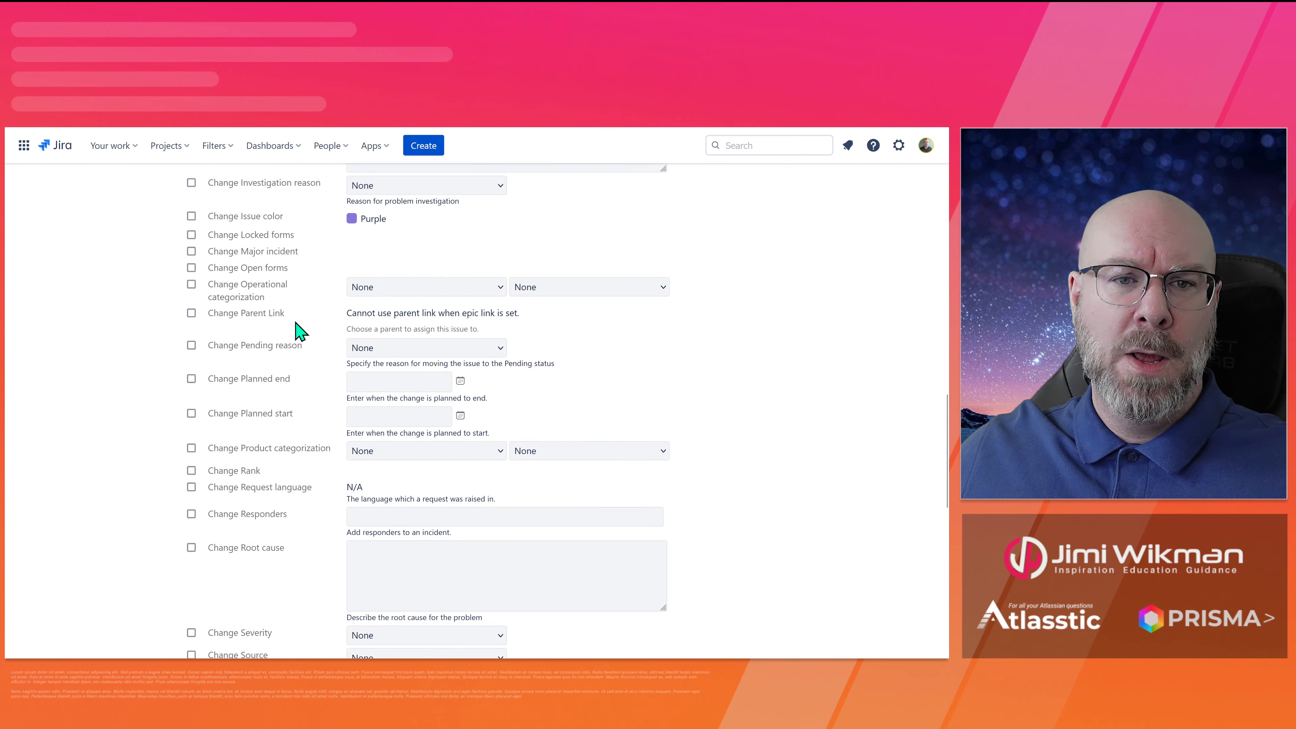
pyautogui.scroll(10, 301, 332)
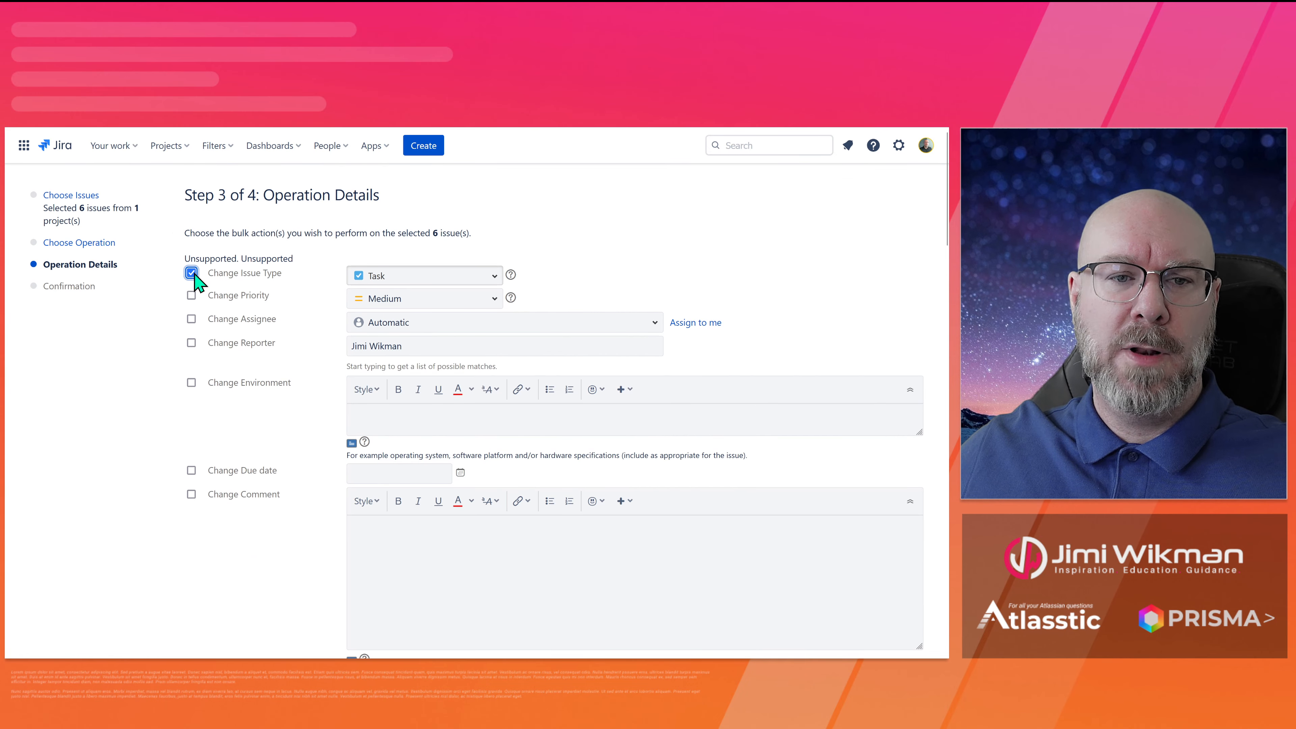
pyautogui.click(394, 275)
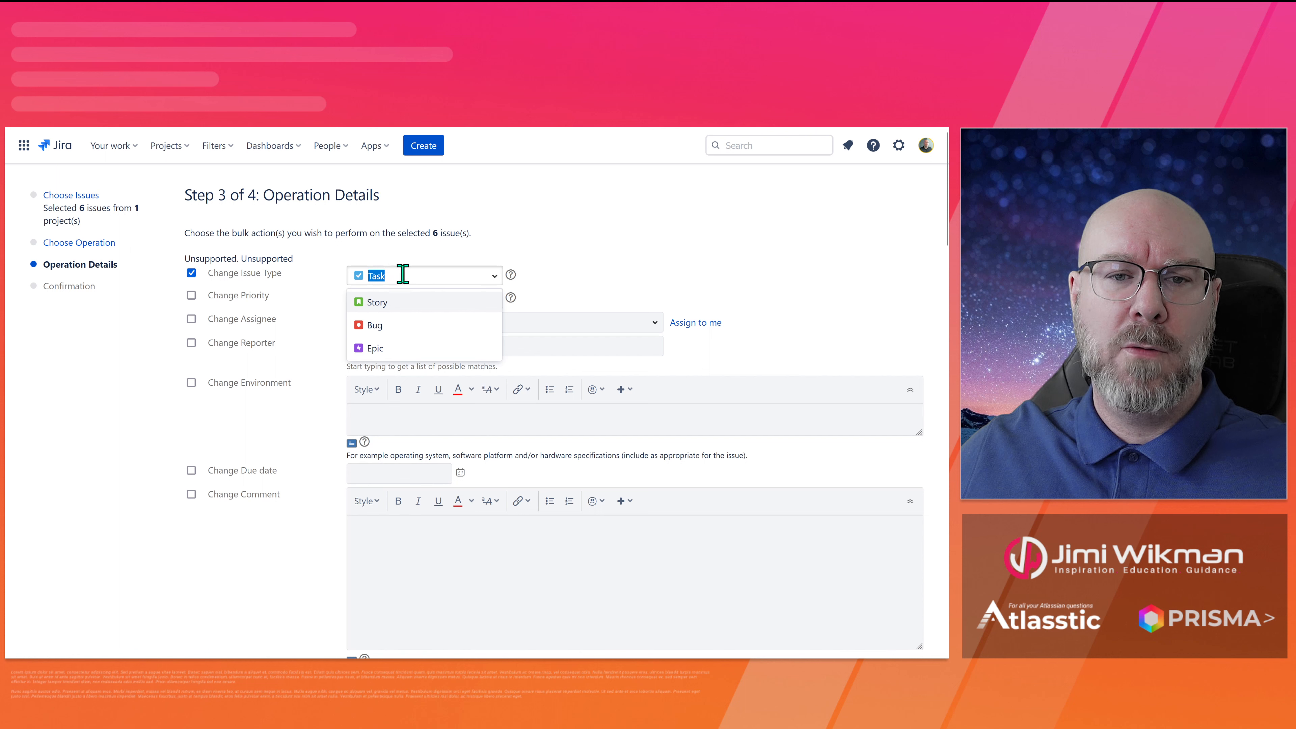
pyautogui.click(383, 301)
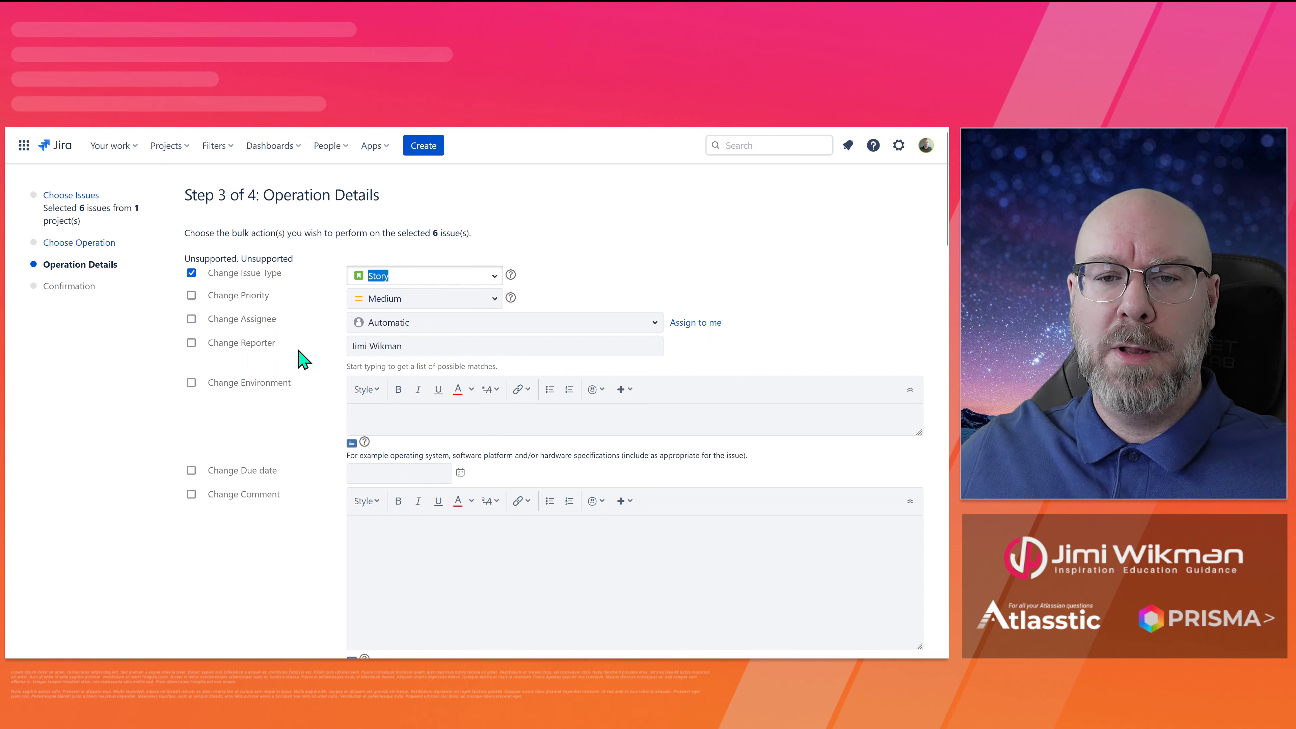
pyautogui.click(313, 310)
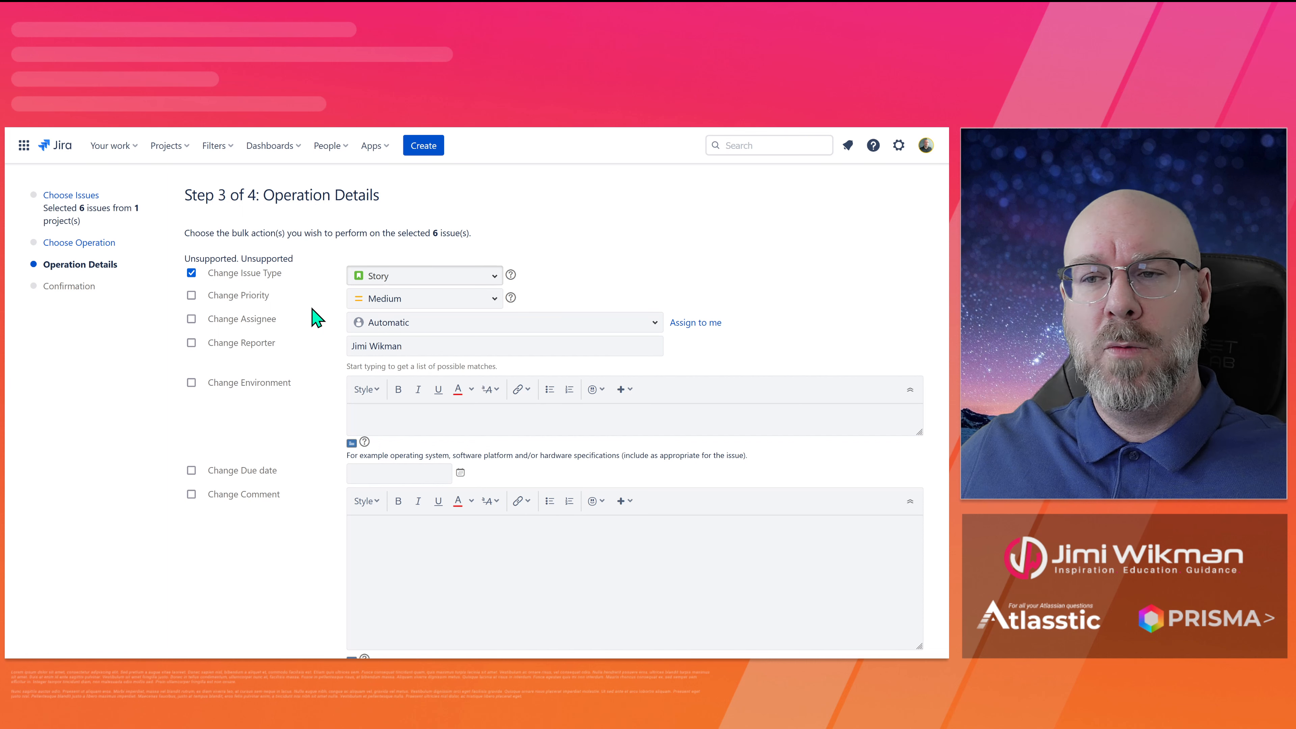
pyautogui.scroll(-20, 312, 309)
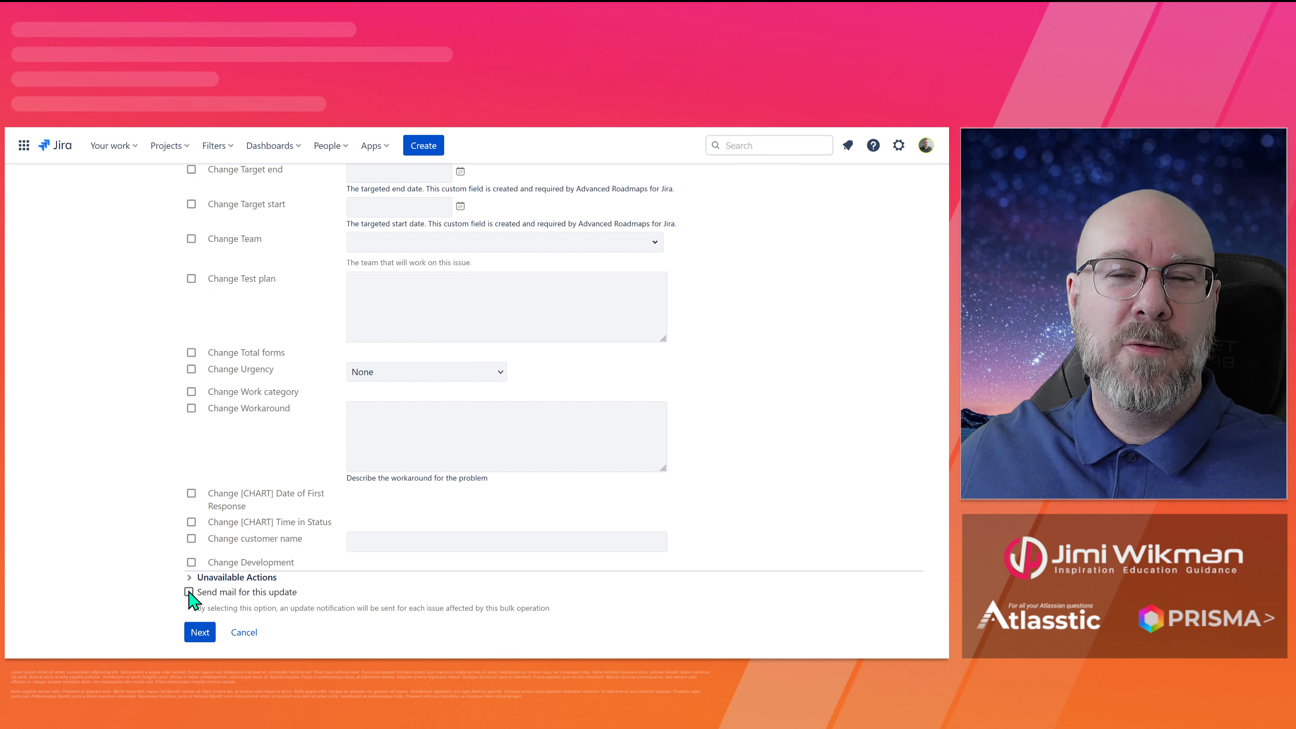
pyautogui.click(197, 633)
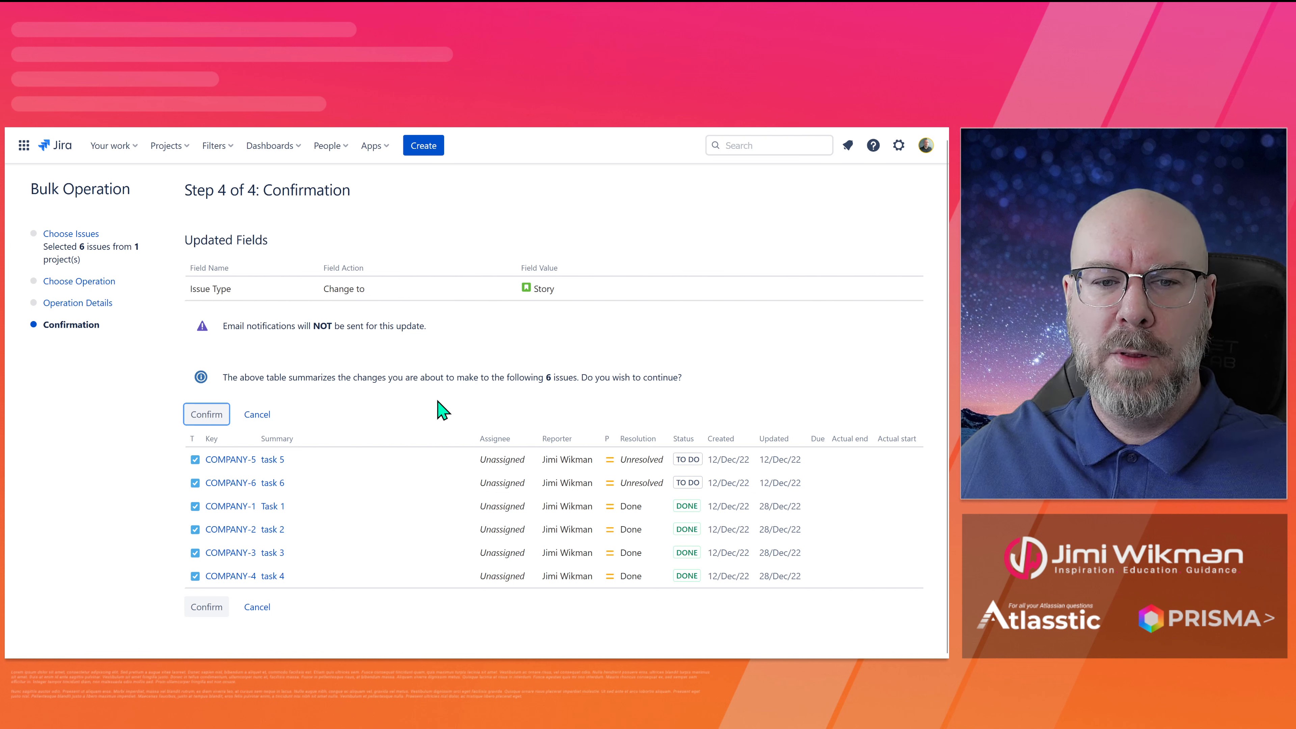
# - Go back from the confirmation to the bulk action choice, discarding the edit, and select Move Issues instead
pyautogui.click(95, 305)
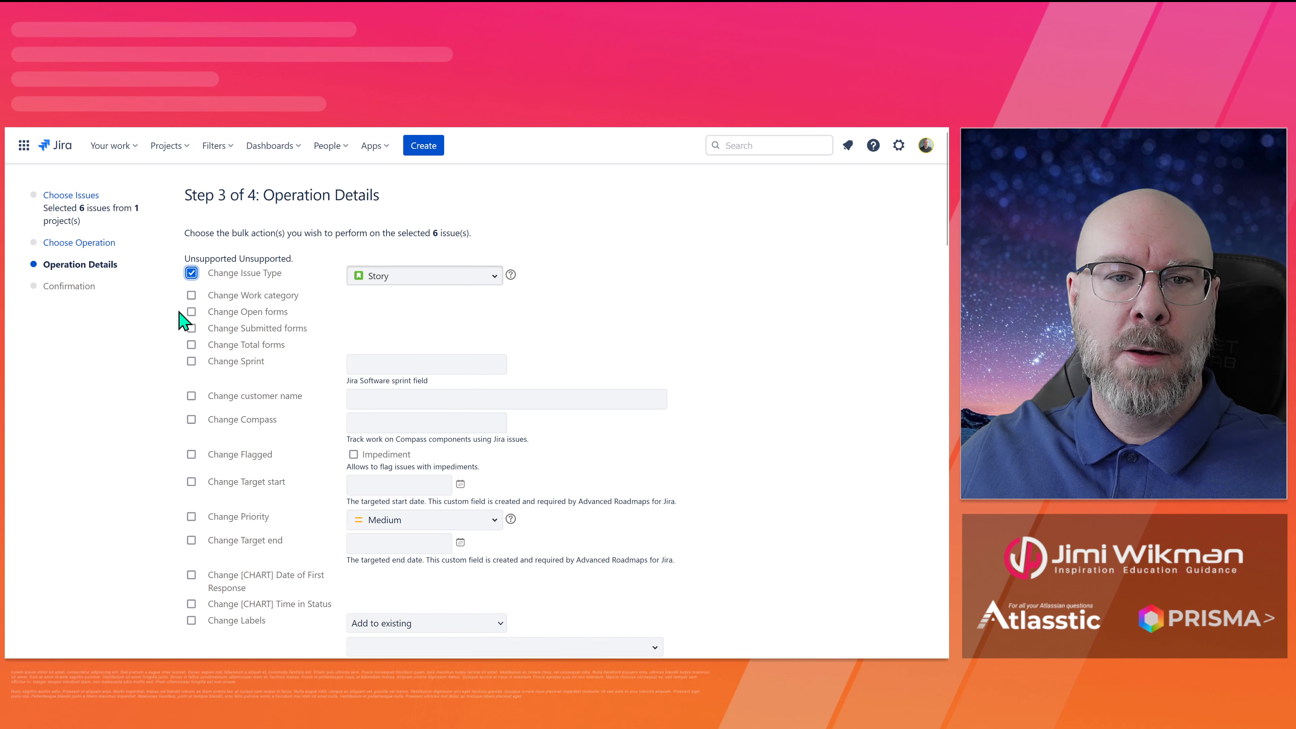
pyautogui.click(79, 243)
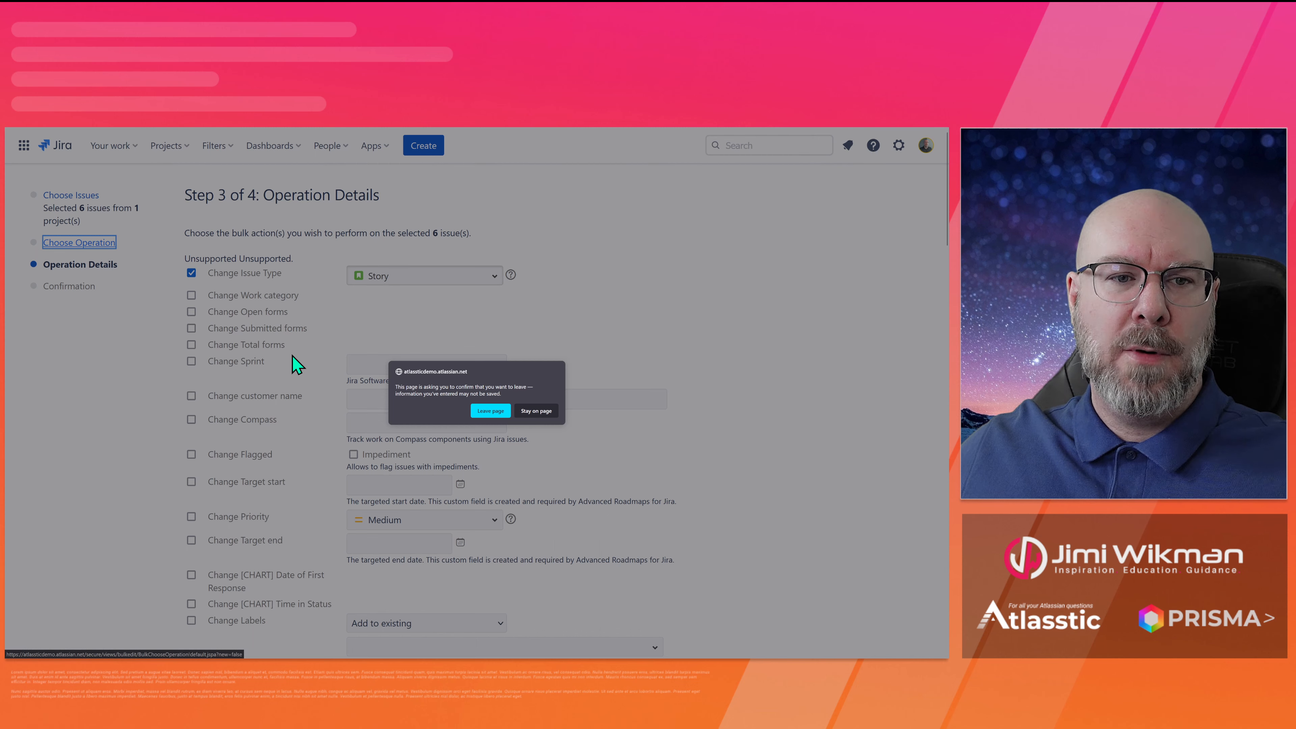
pyautogui.click(485, 412)
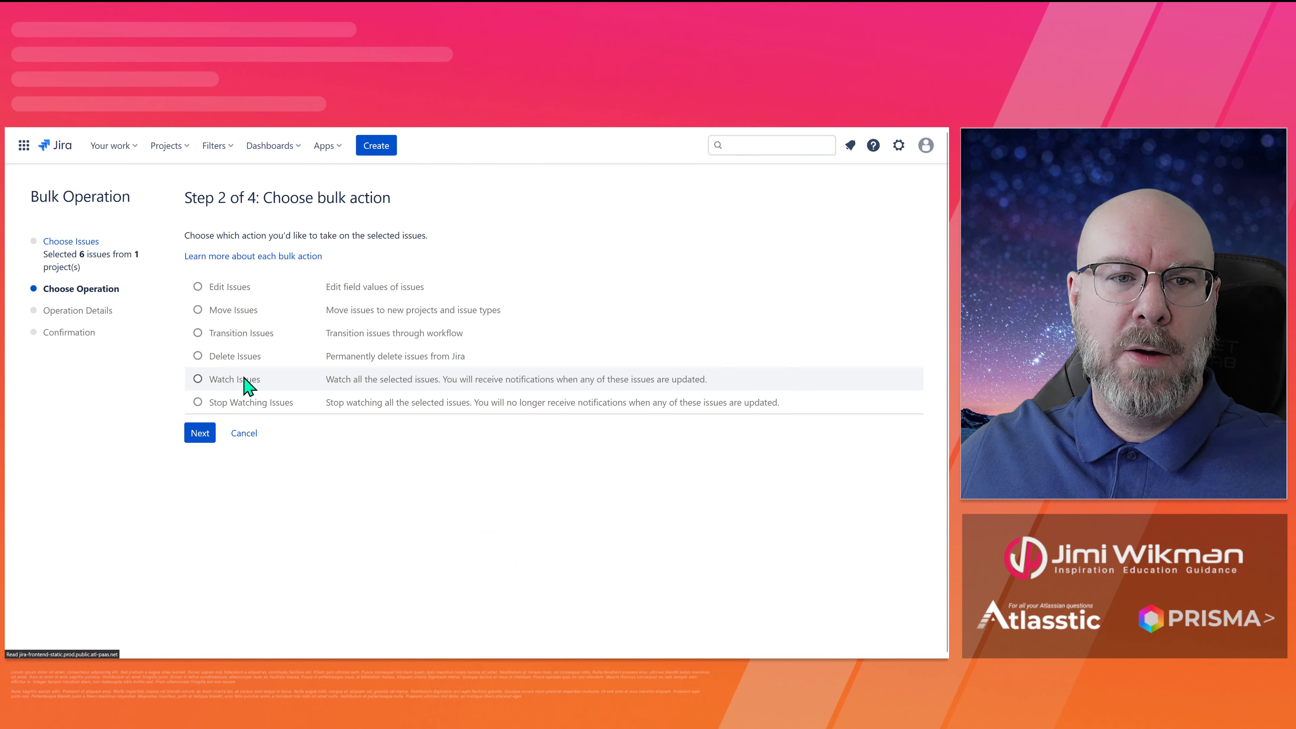
pyautogui.click(198, 287)
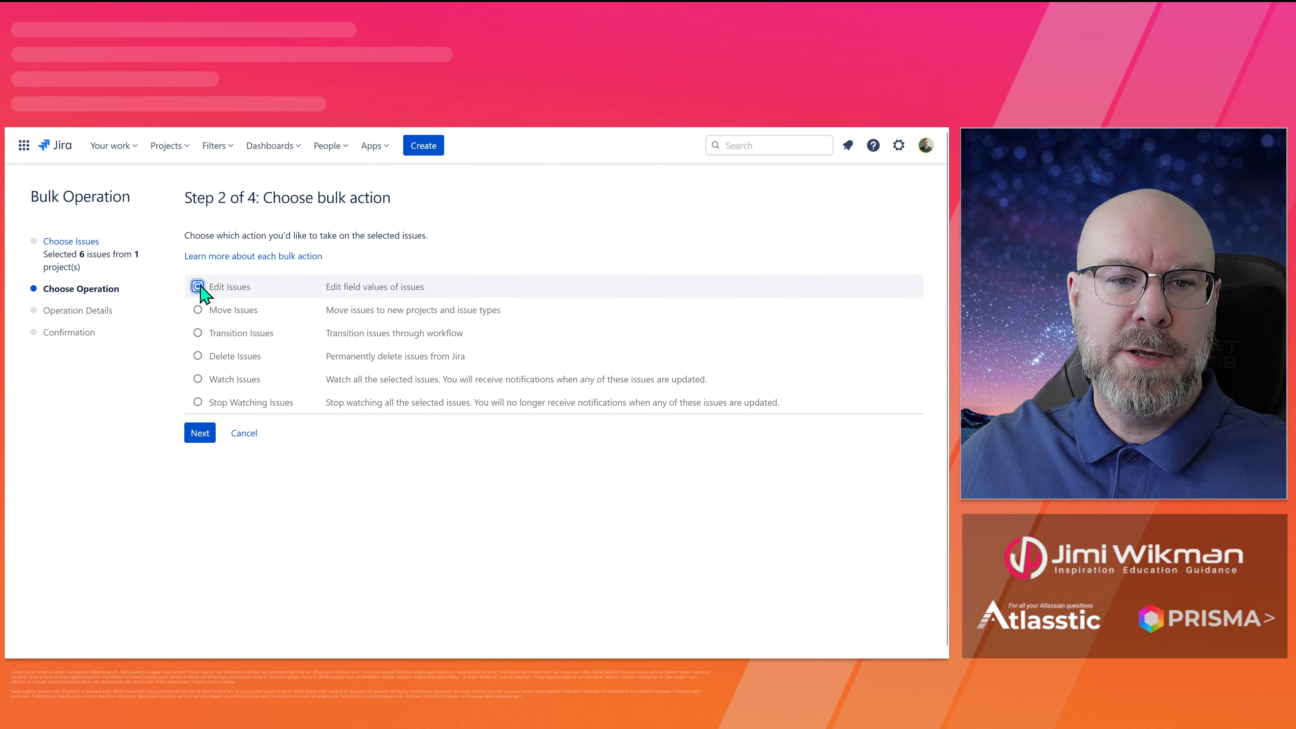
pyautogui.click(198, 310)
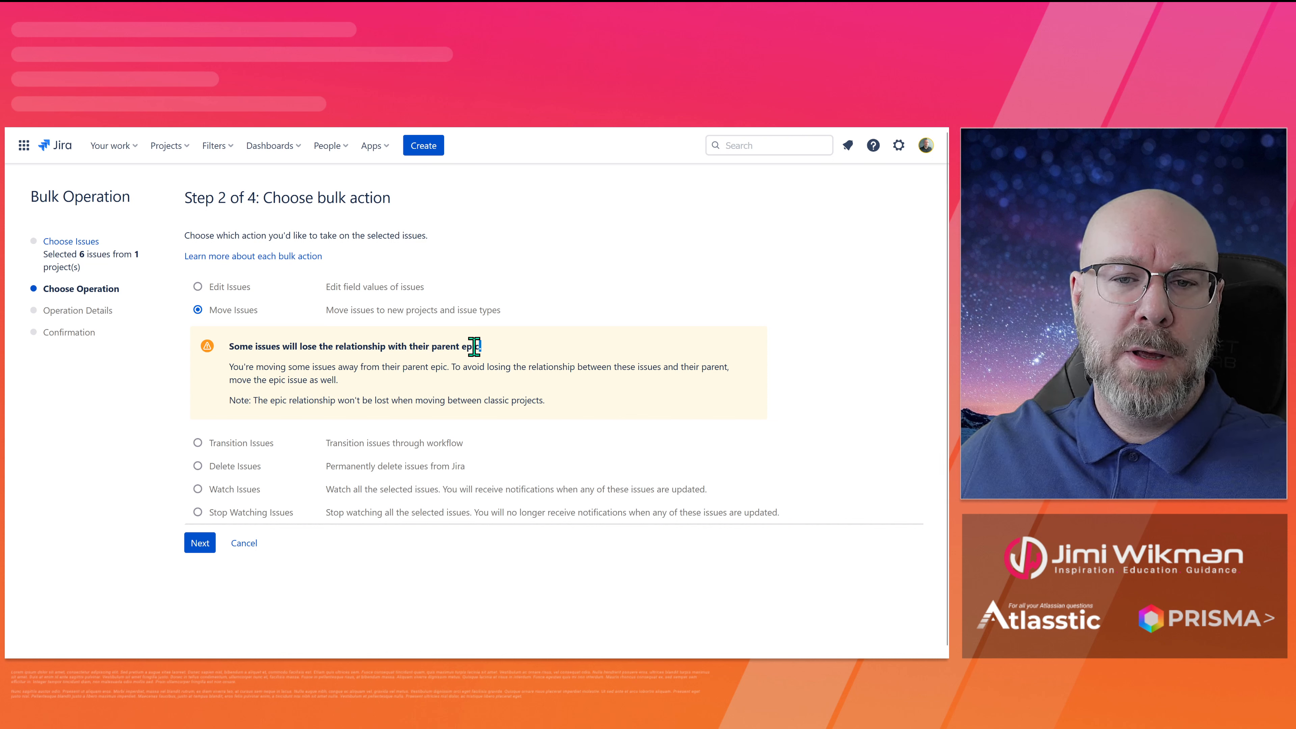
# - Highlight the warning about losing the parent epic relationship, keep Move Issues as the bulk action and continue to the operation details
pyautogui.moveTo(474, 347); pyautogui.dragTo(230, 350)
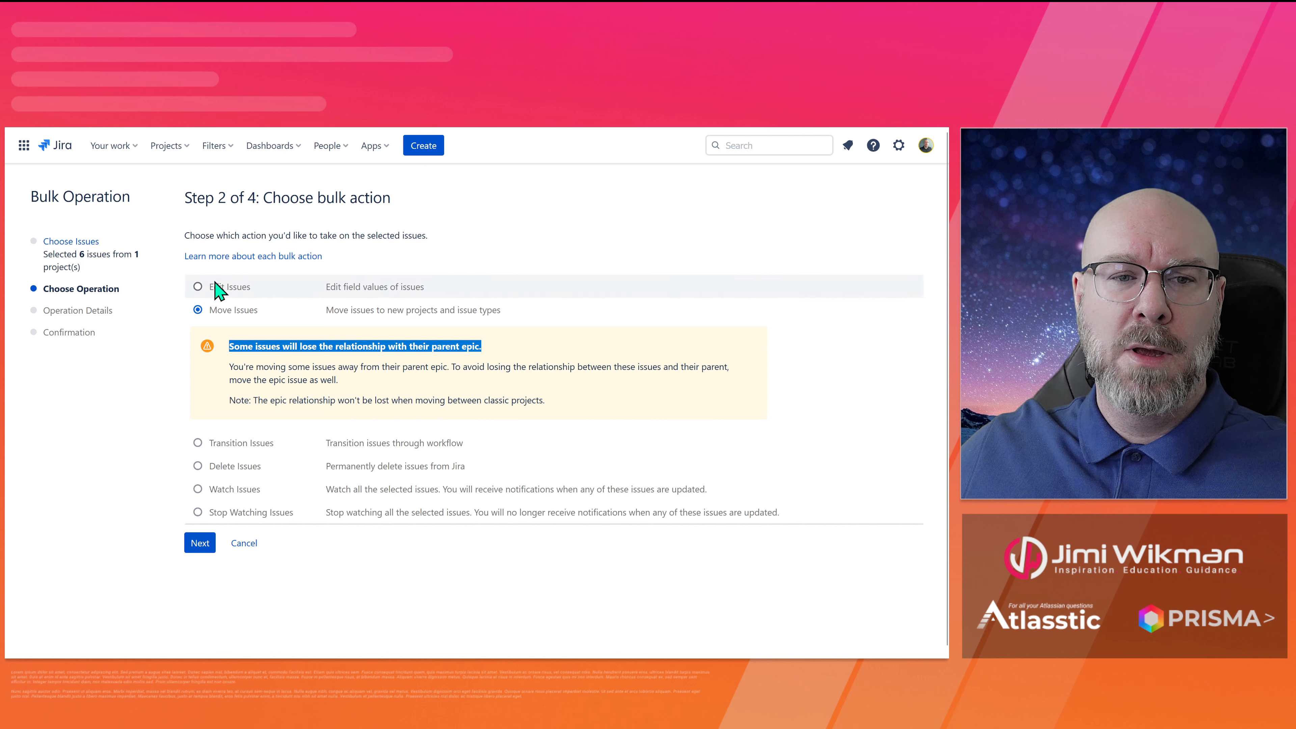
pyautogui.click(197, 287)
pyautogui.click(198, 310)
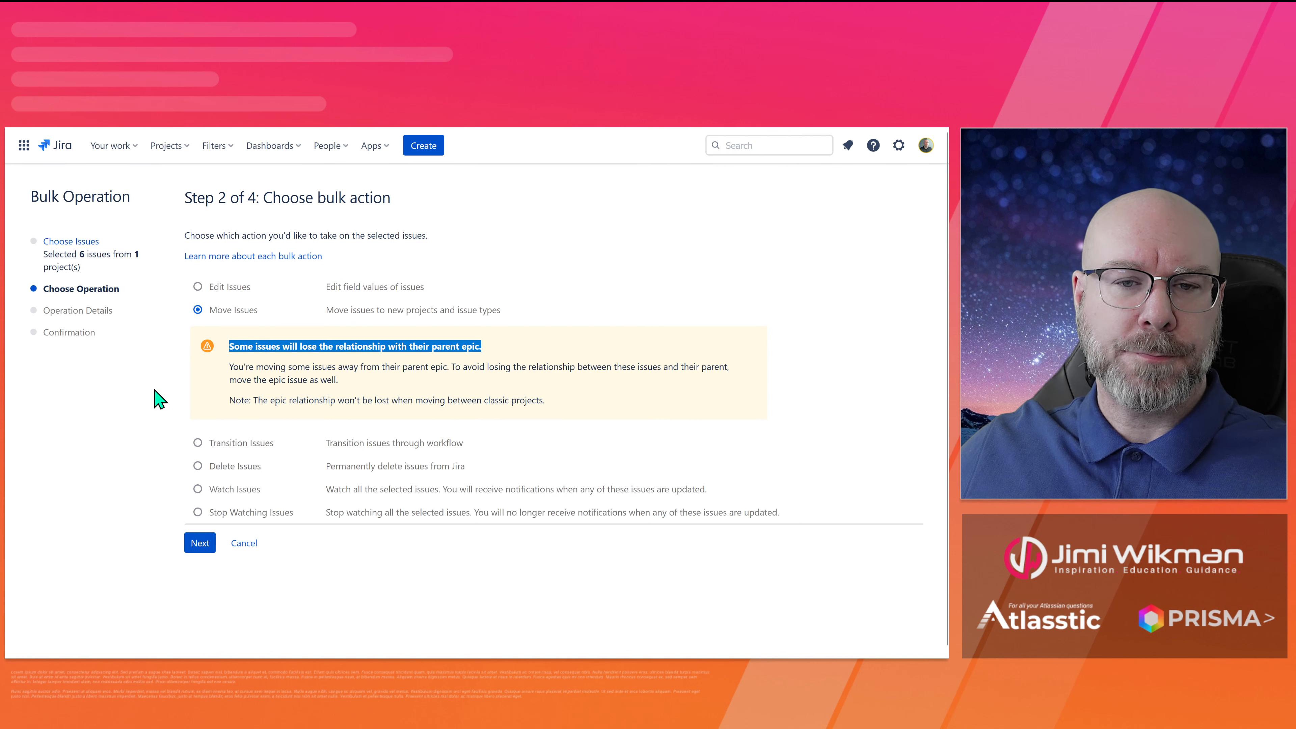
pyautogui.scroll(-1, 154, 392)
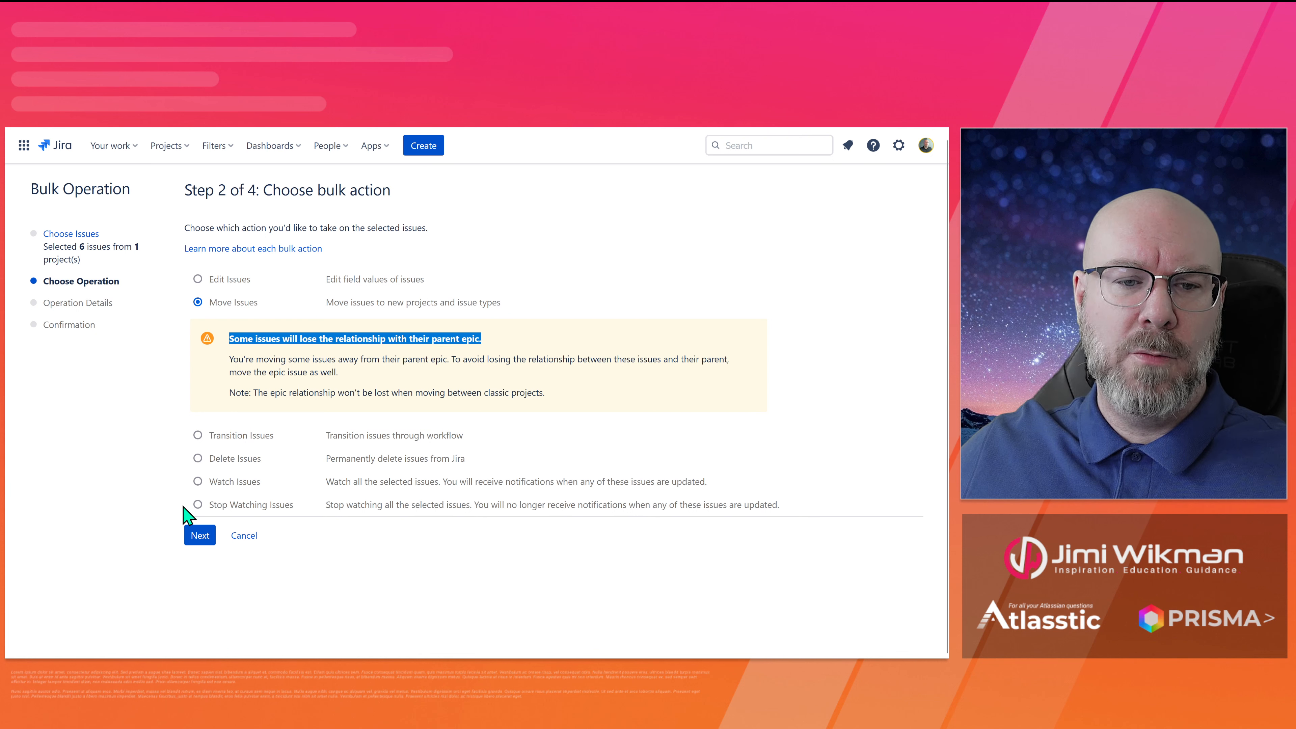
pyautogui.click(202, 540)
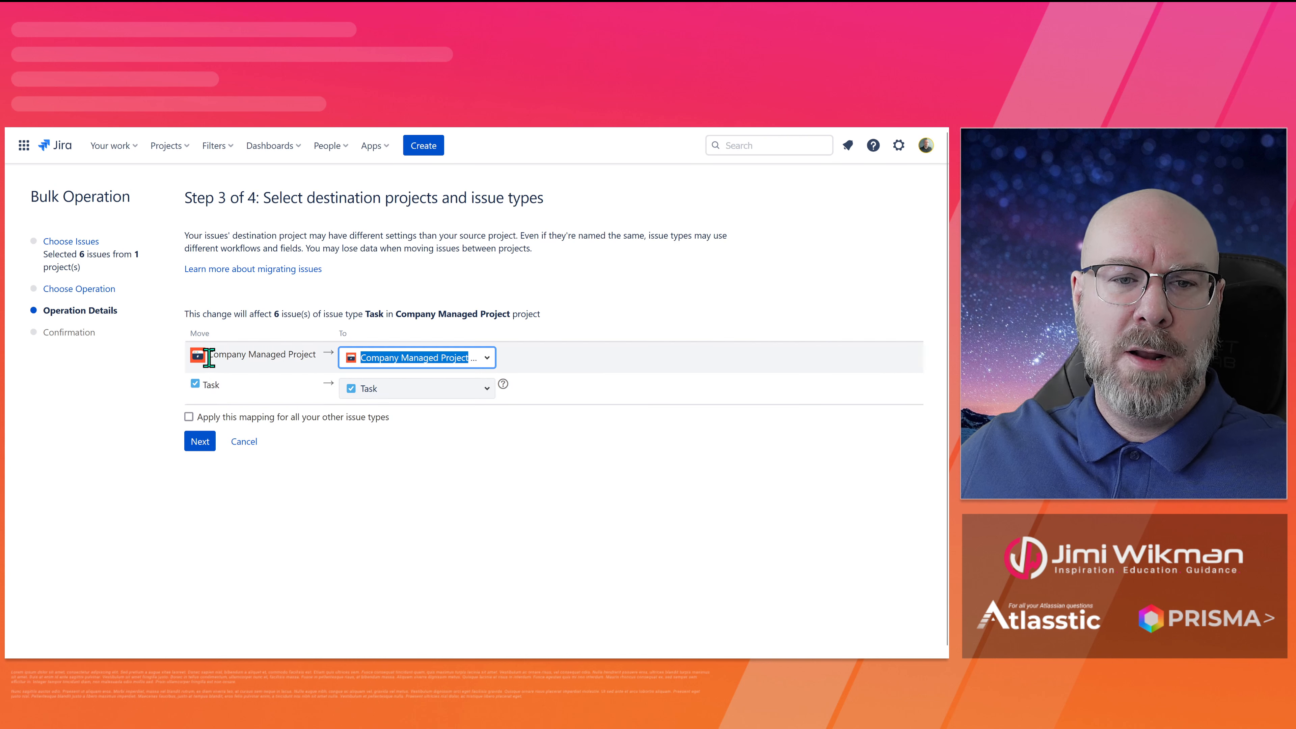
# - Keep Company Managed Project as the destination, map Task to Story without applying the mapping to other issue types, and continue
pyautogui.click(485, 359)
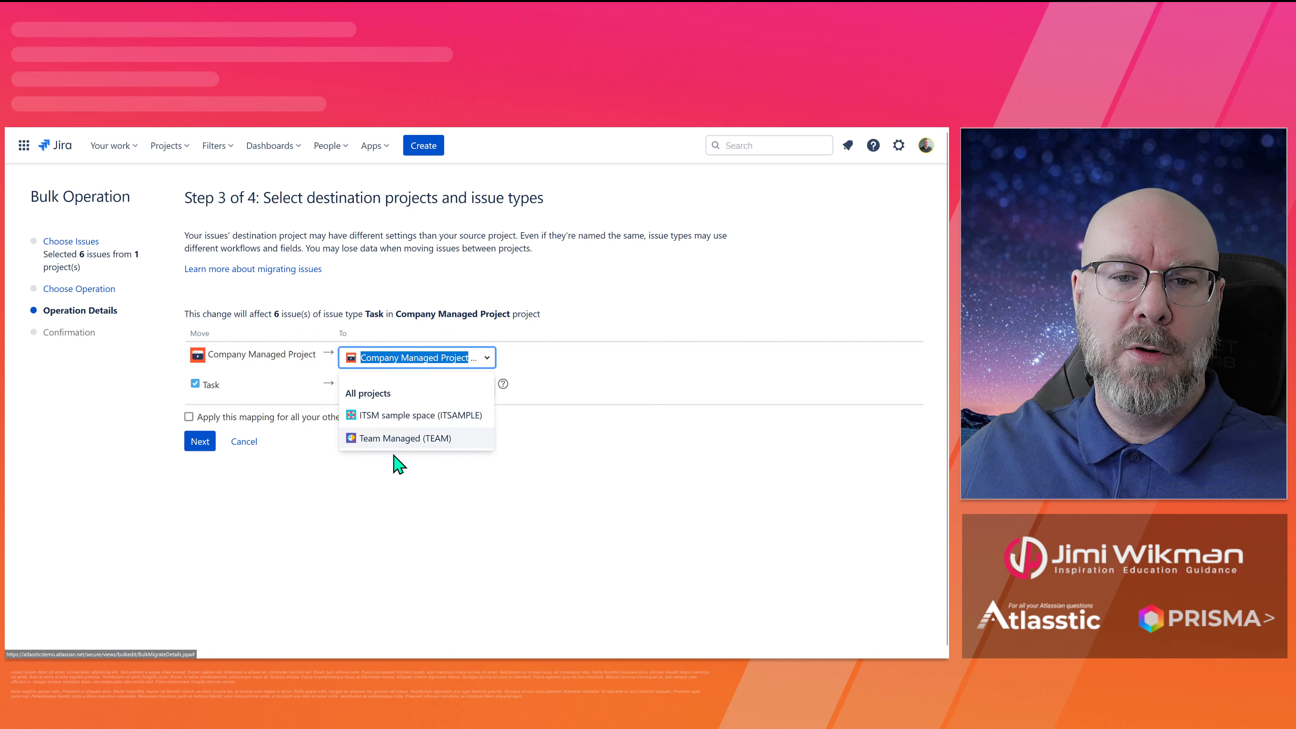
pyautogui.click(385, 507)
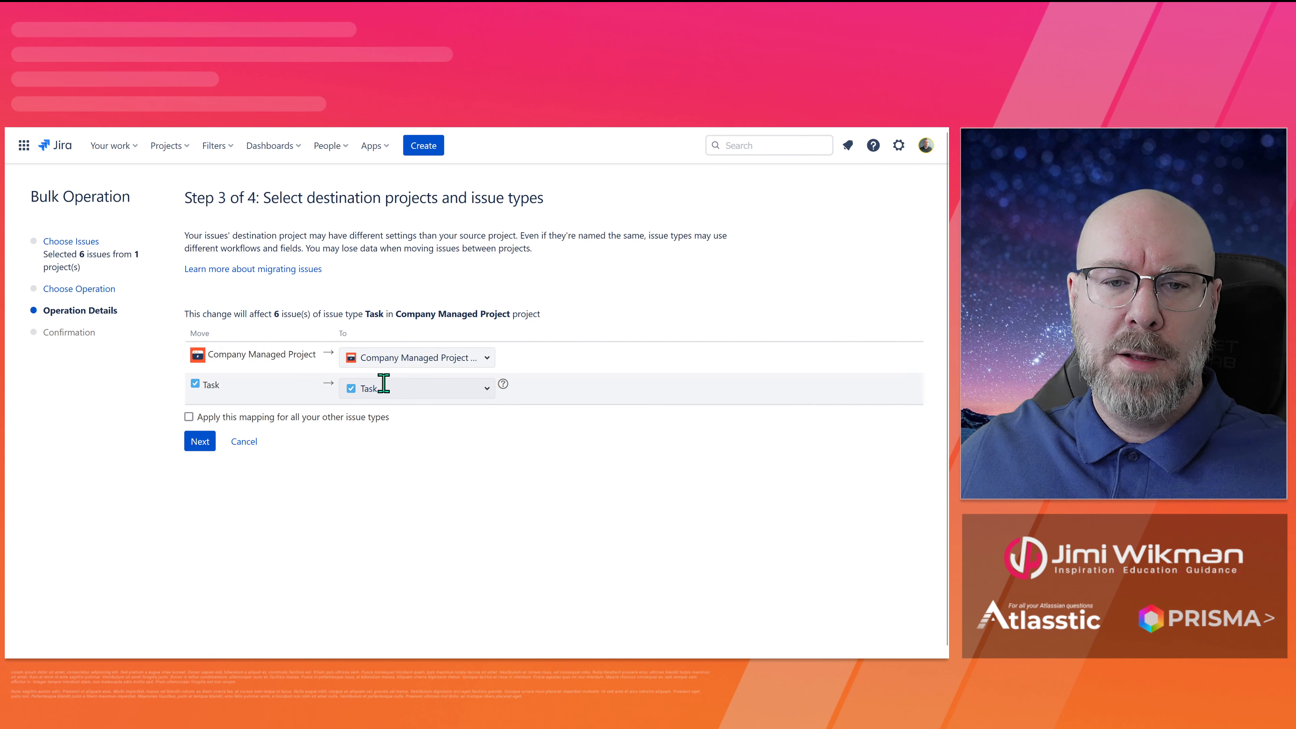
pyautogui.click(487, 392)
pyautogui.click(396, 444)
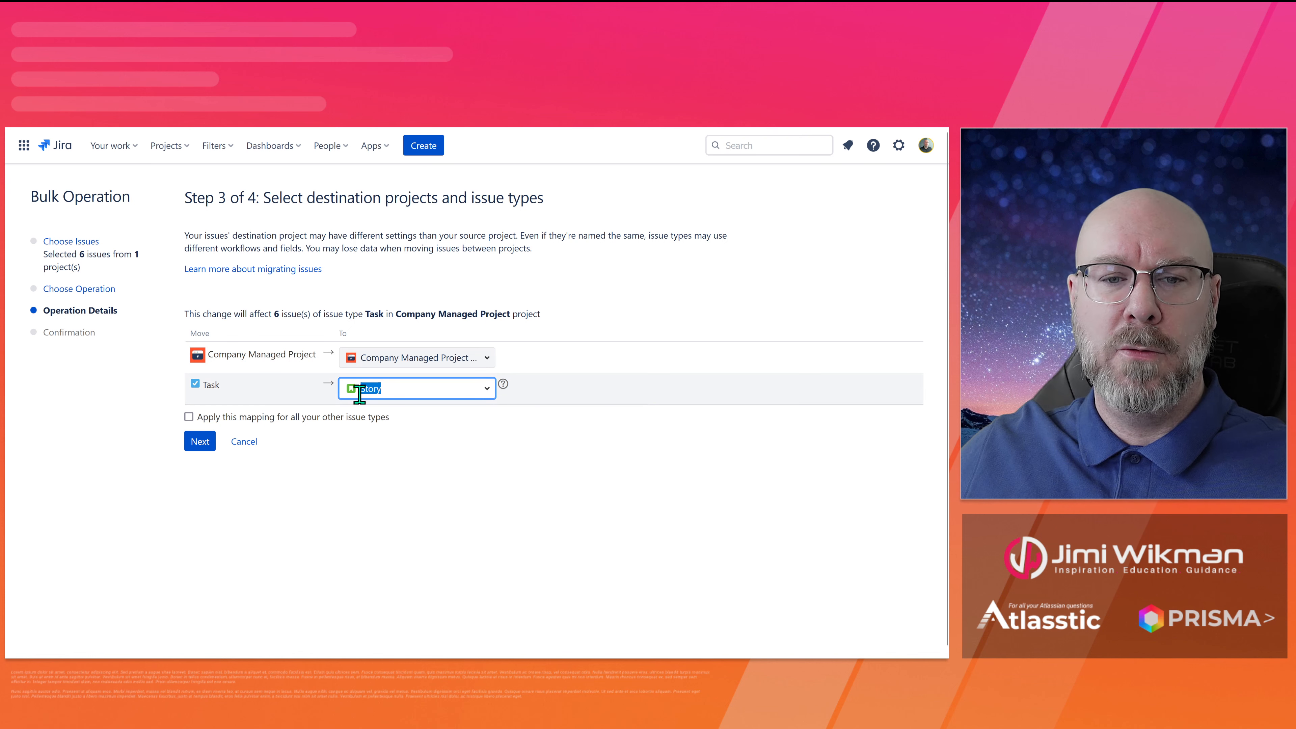
pyautogui.click(189, 417)
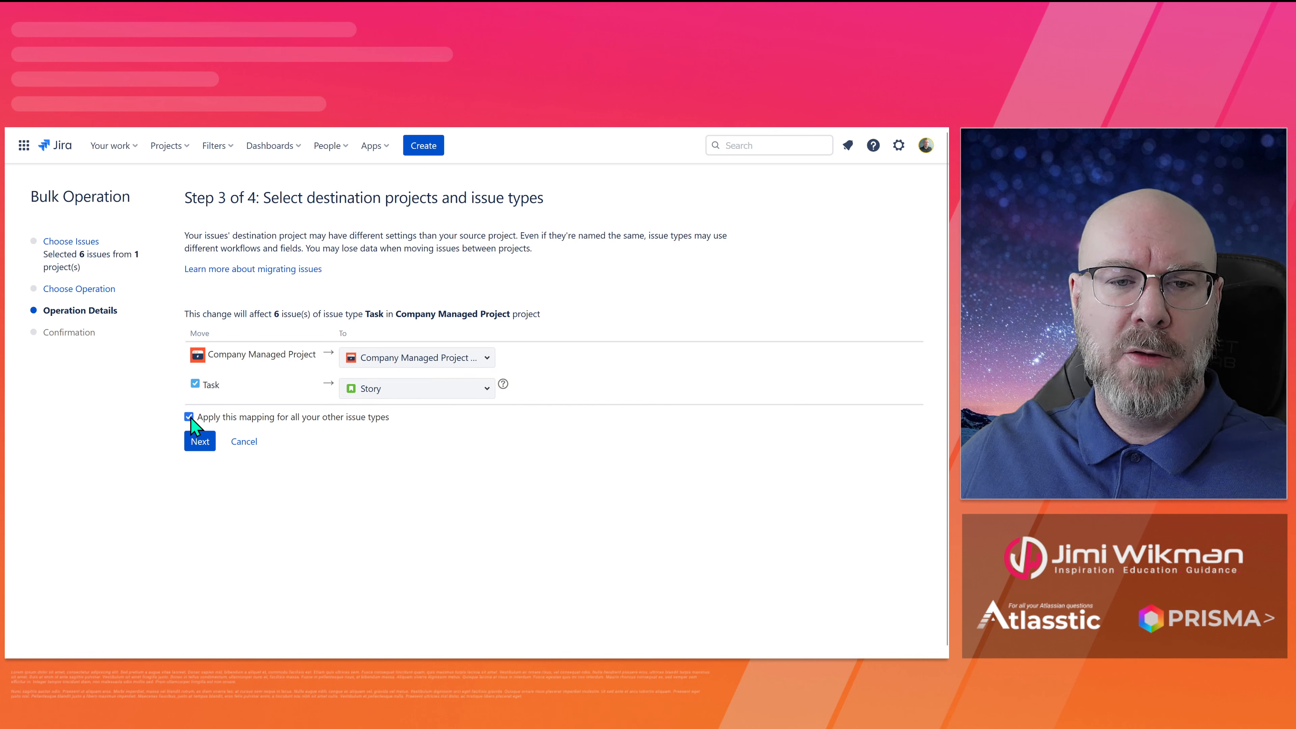
pyautogui.click(190, 418)
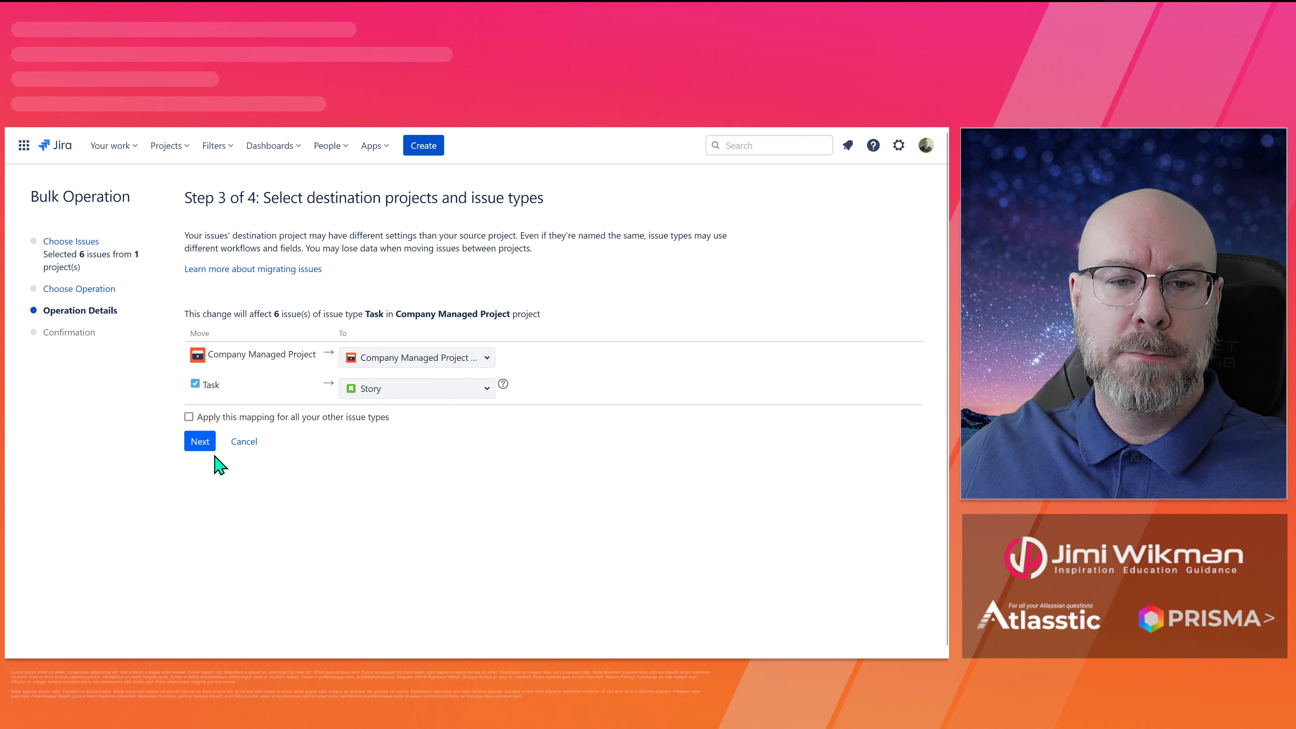
pyautogui.click(200, 442)
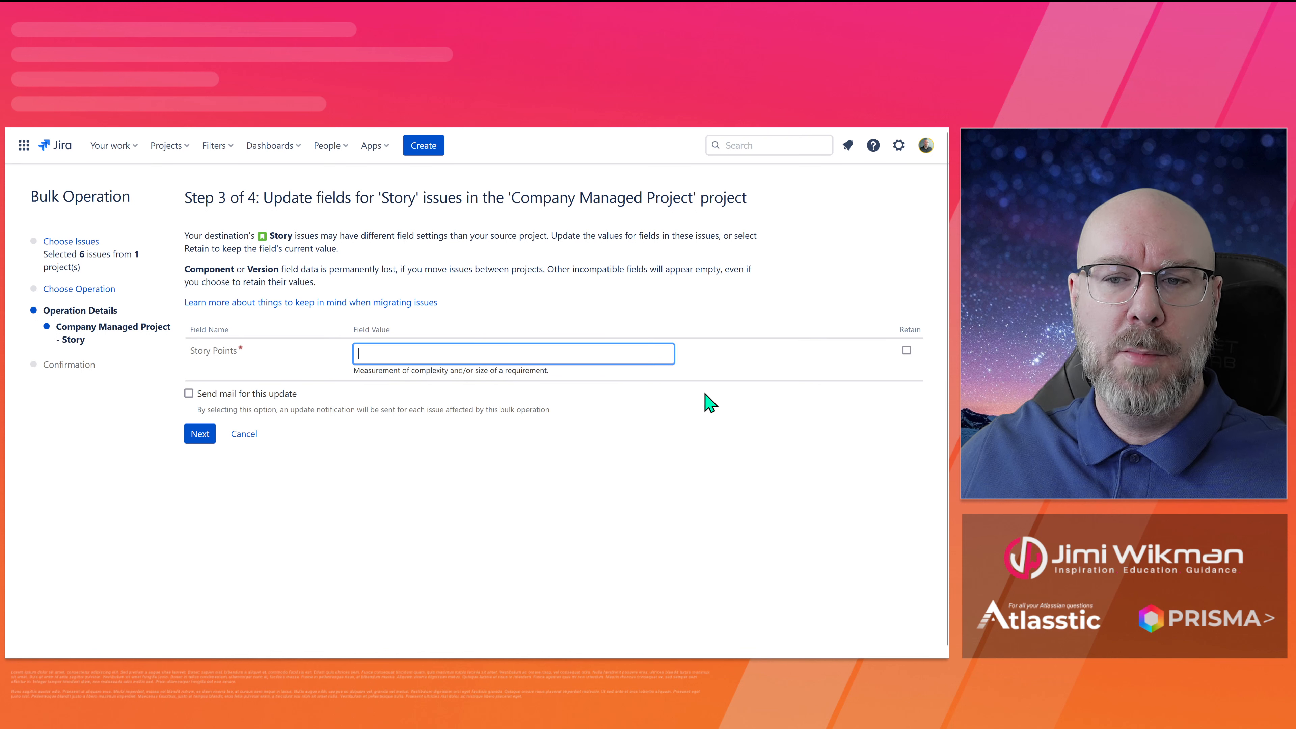
# - Leave Story Points blank with Retain and update mail off, and continue to the confirmation
pyautogui.click(906, 350)
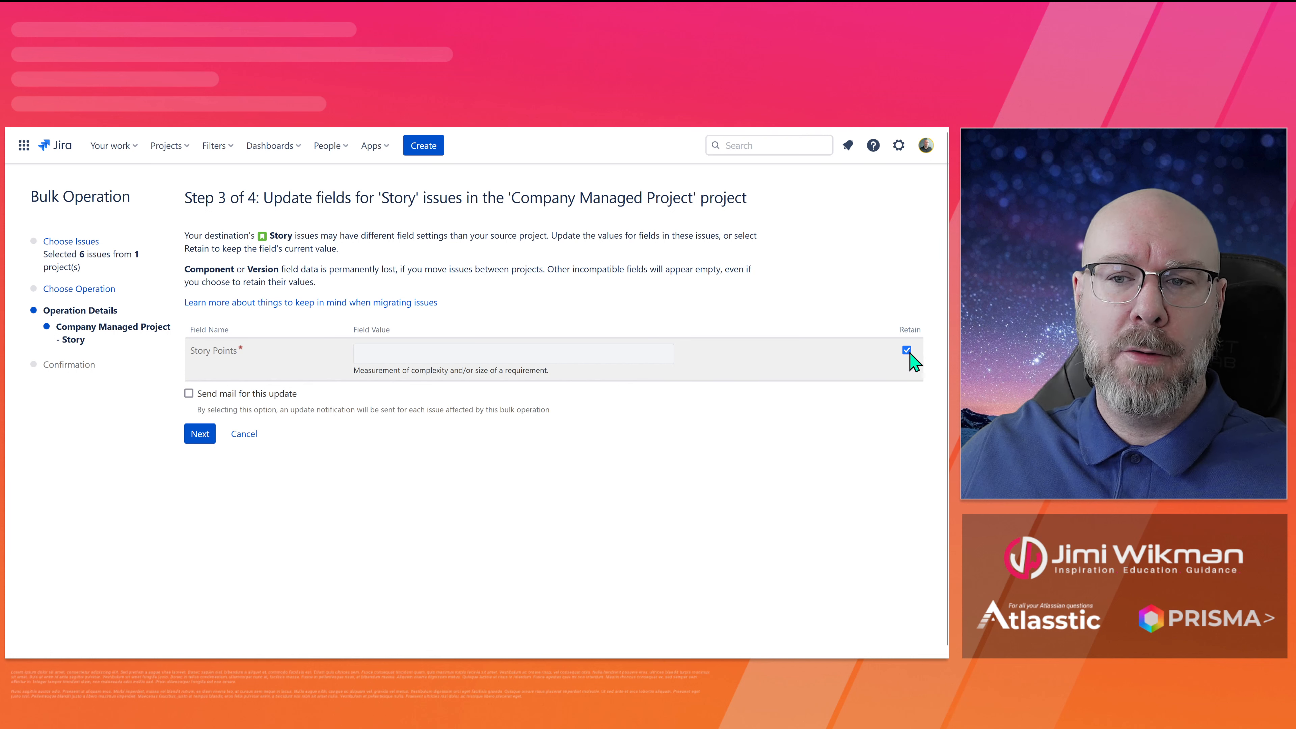
pyautogui.click(906, 351)
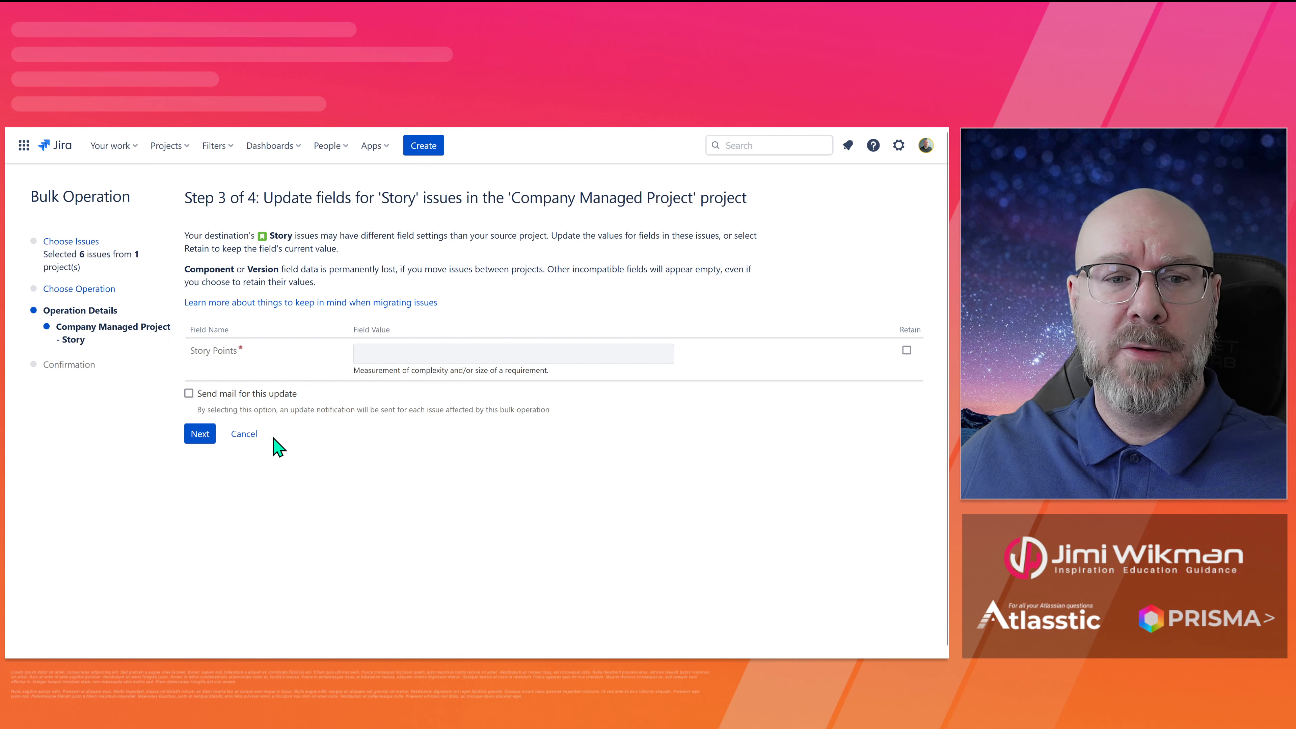
pyautogui.click(199, 434)
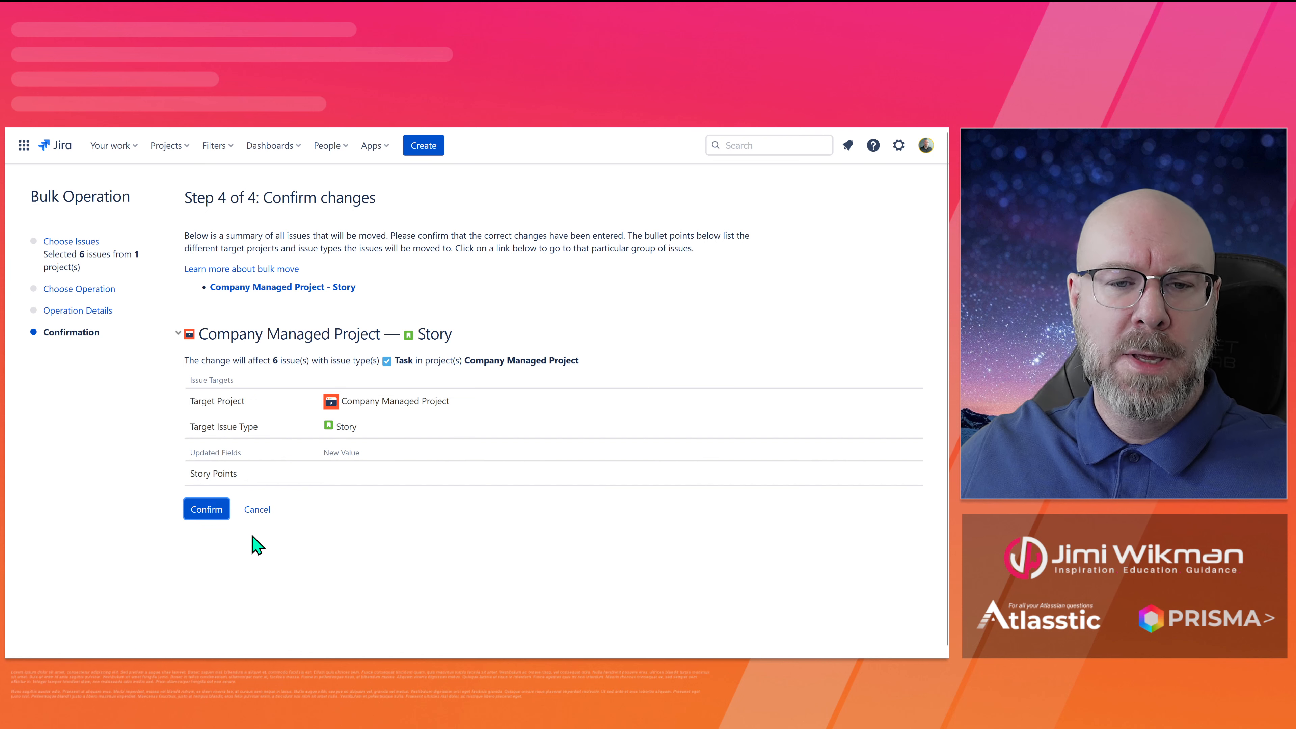
# - Confirm the move of the six issues to Story, refresh the progress and acknowledge the finished operation
pyautogui.click(210, 511)
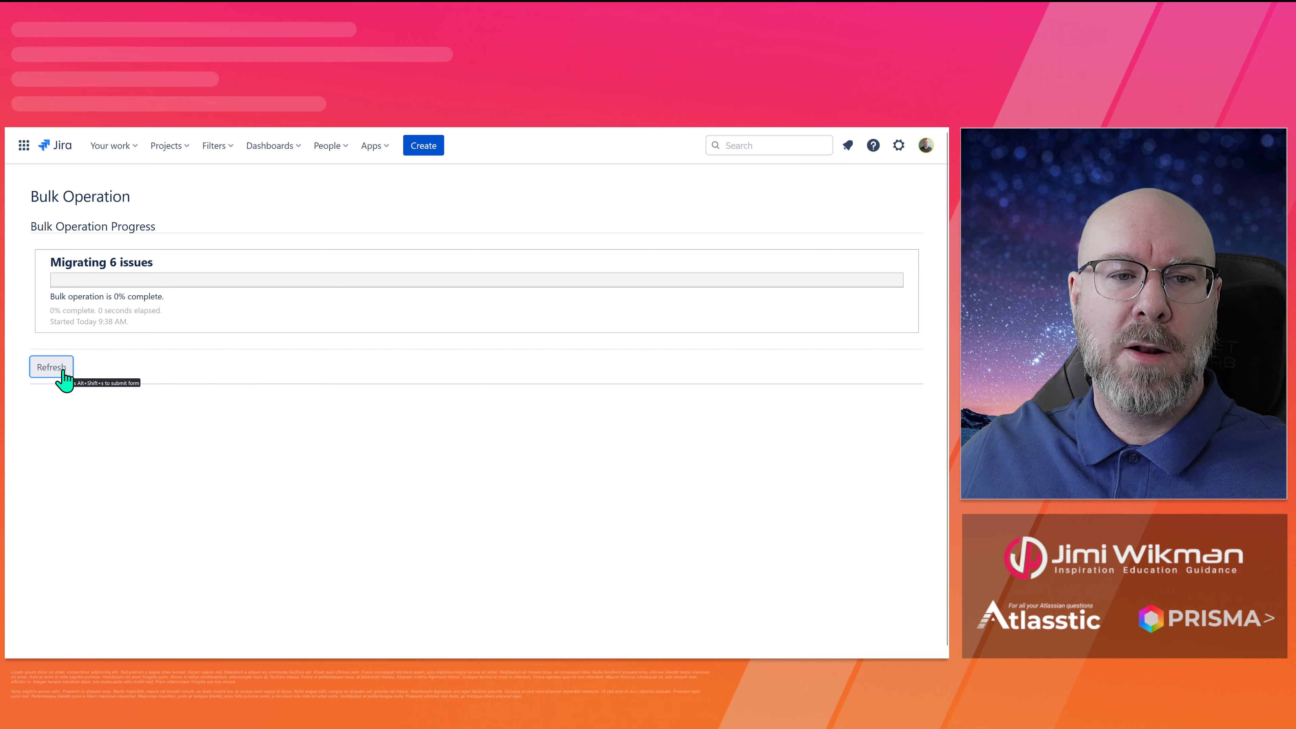
pyautogui.click(55, 378)
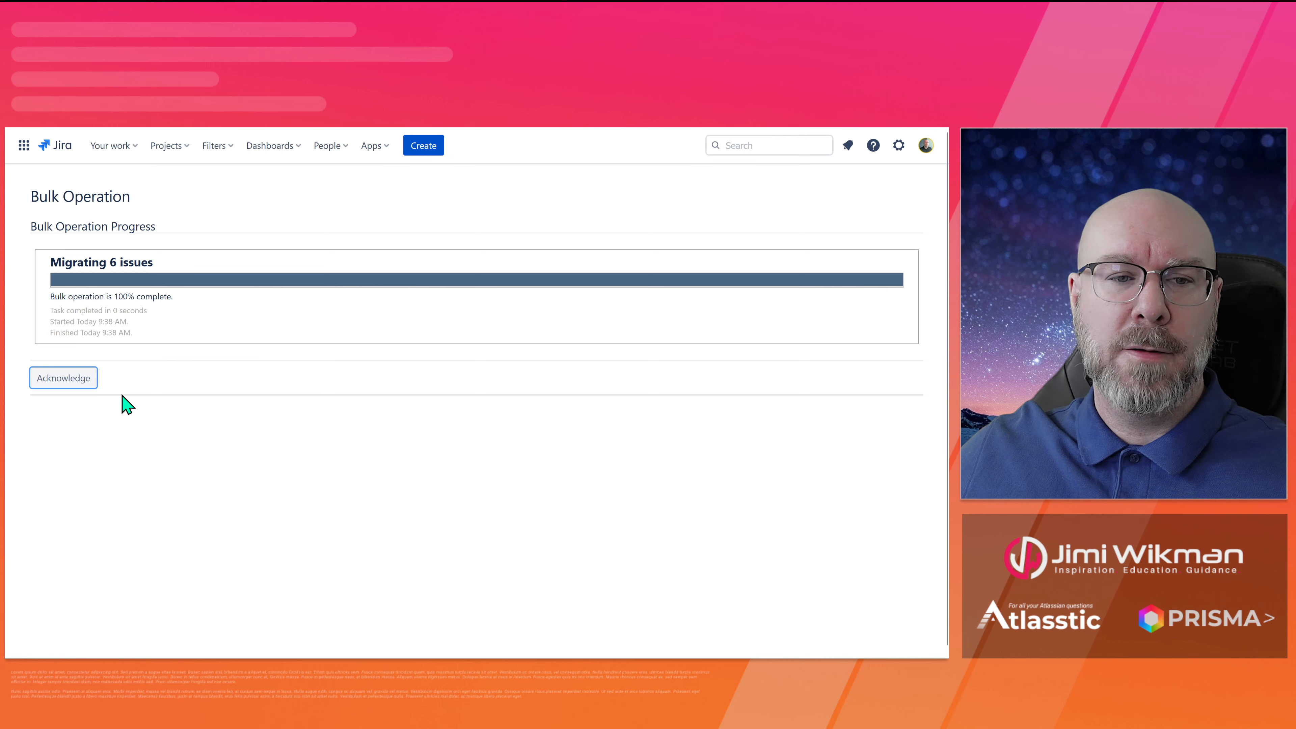
pyautogui.click(79, 378)
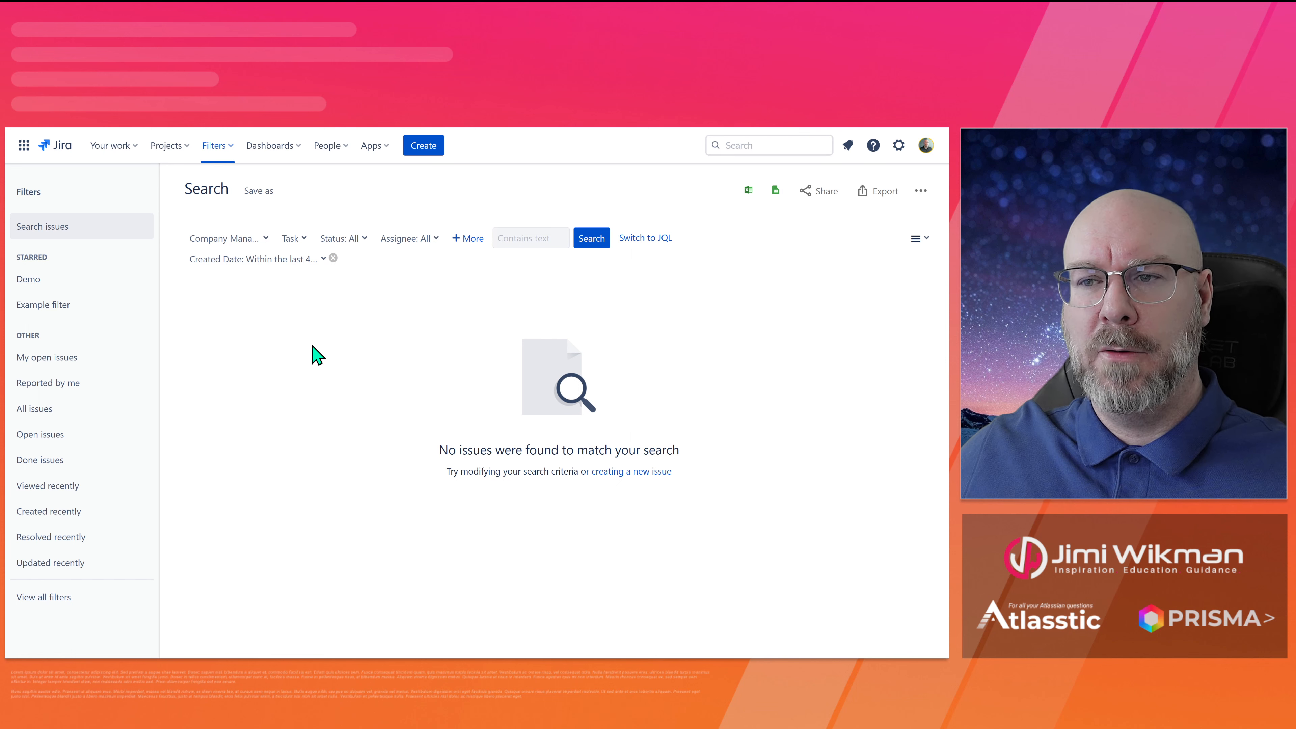
# - Remove Task from the issue type filter and look through the issues of all types
pyautogui.click(303, 240)
pyautogui.click(324, 300)
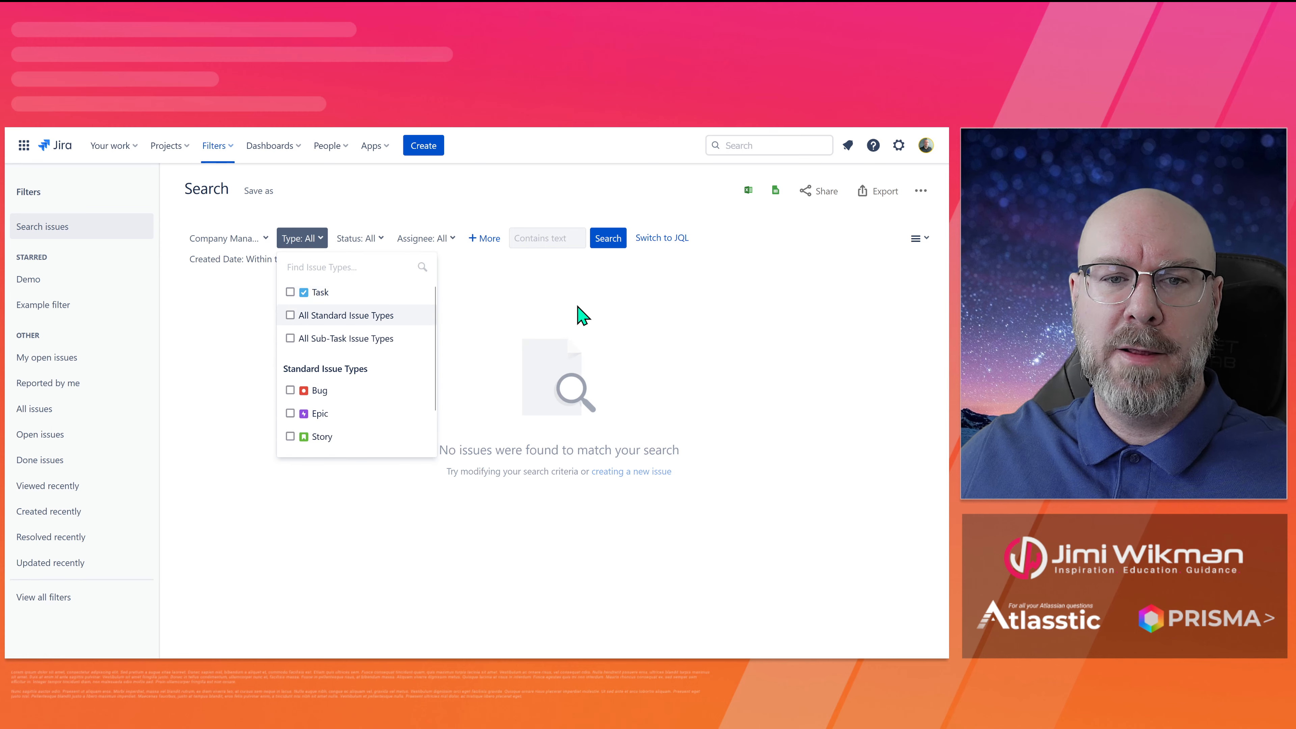
pyautogui.click(584, 313)
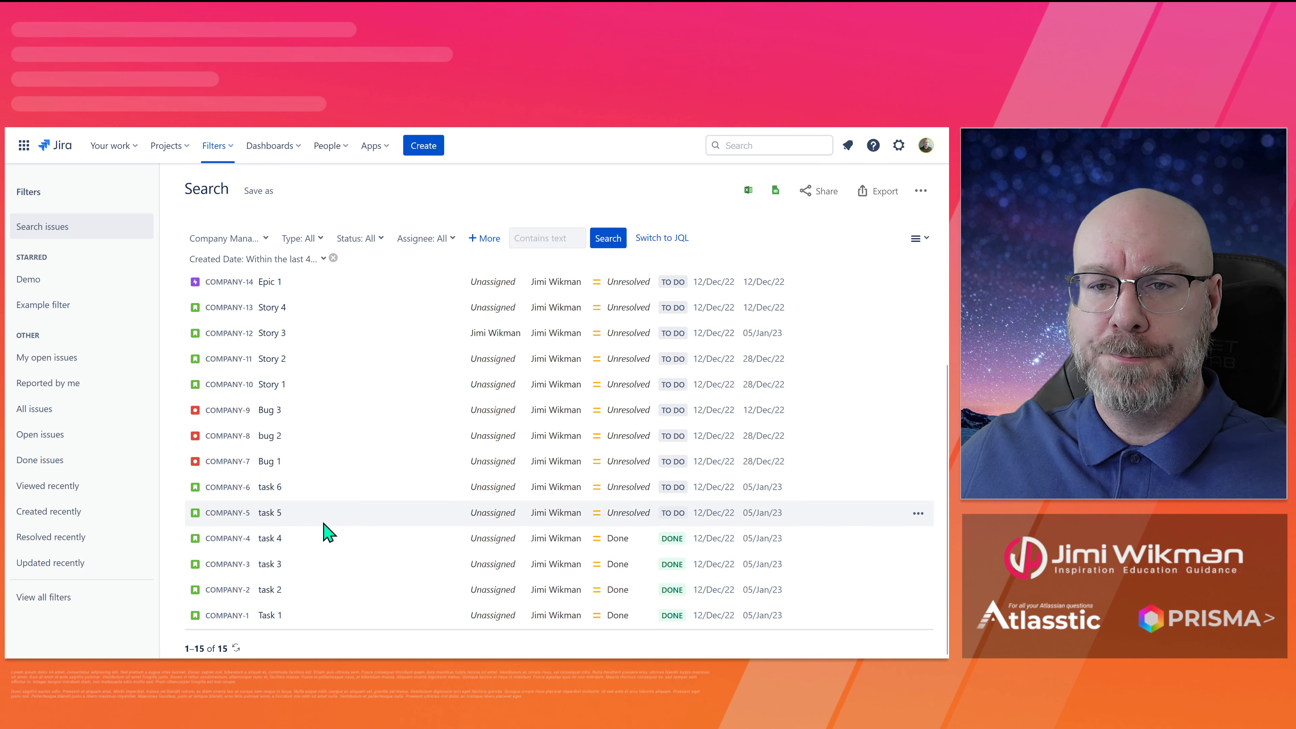
pyautogui.scroll(3, 375, 482)
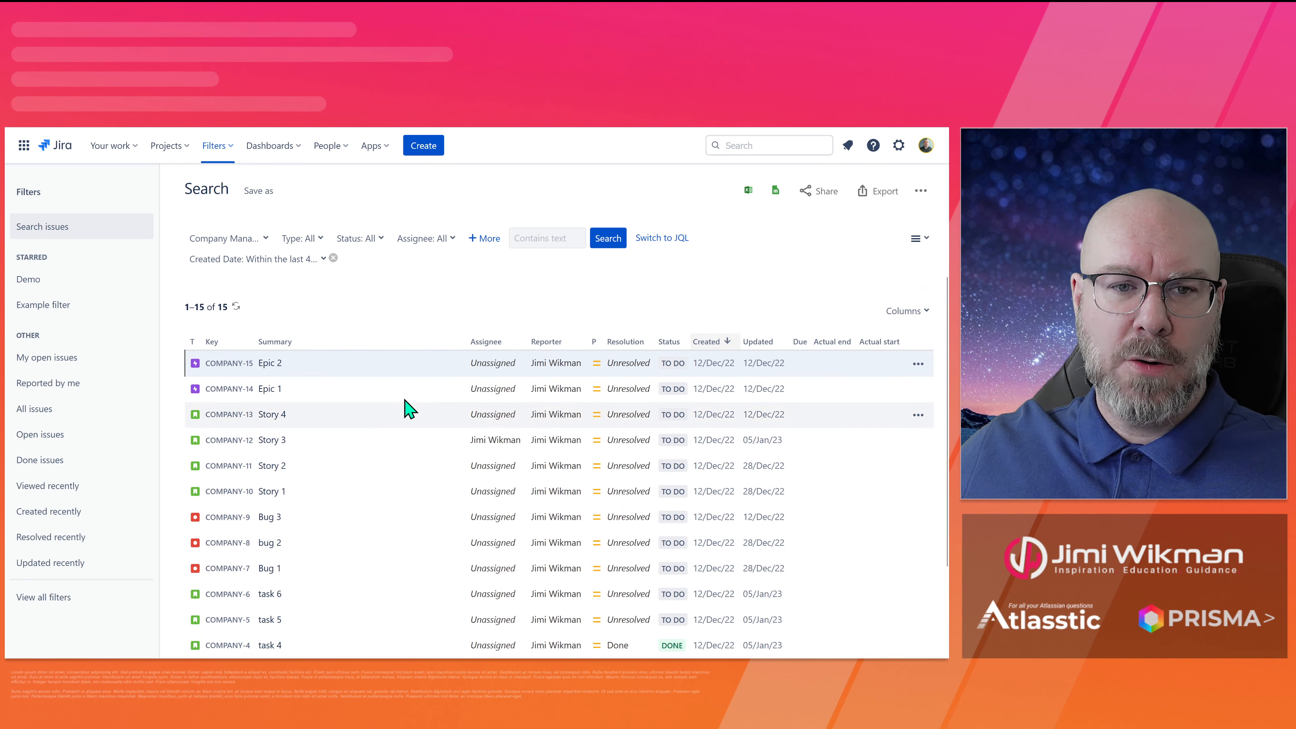
# - Filter the search to Story issues and start a bulk change of all the found issues
pyautogui.click(922, 191)
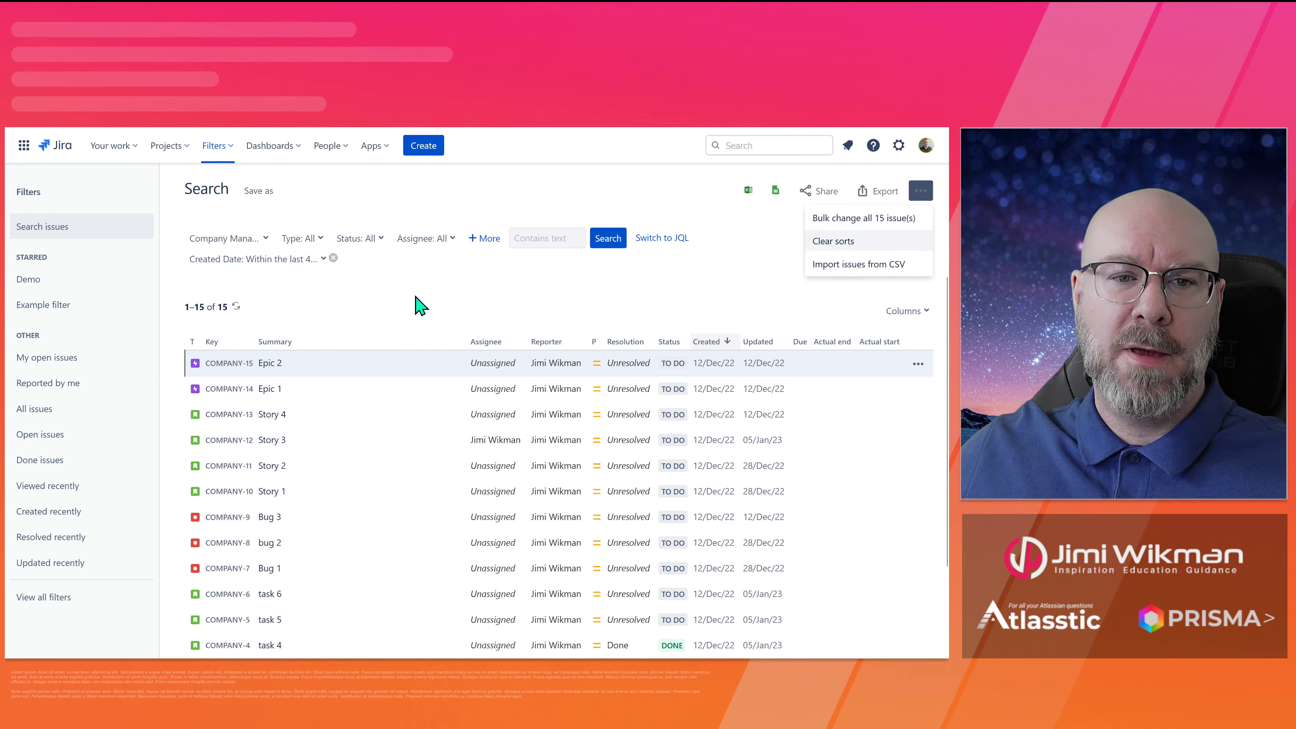
pyautogui.click(321, 244)
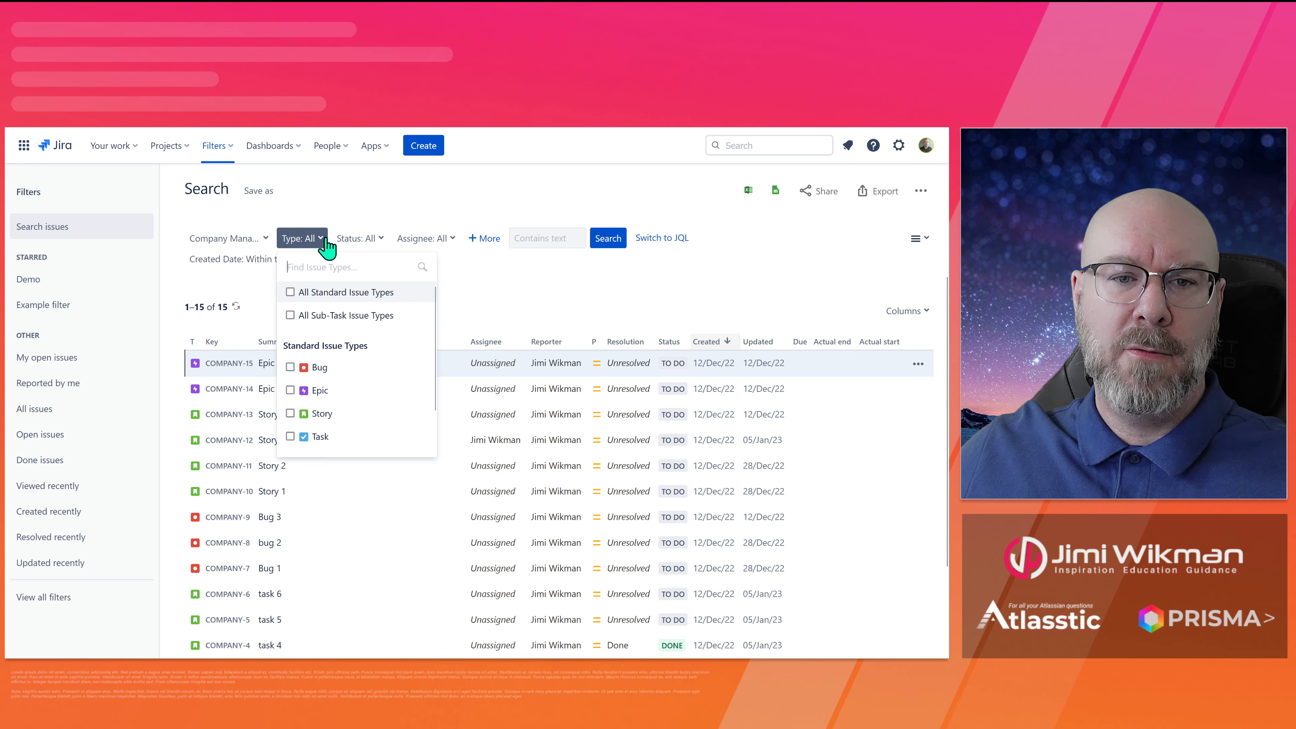
pyautogui.click(290, 414)
pyautogui.click(512, 306)
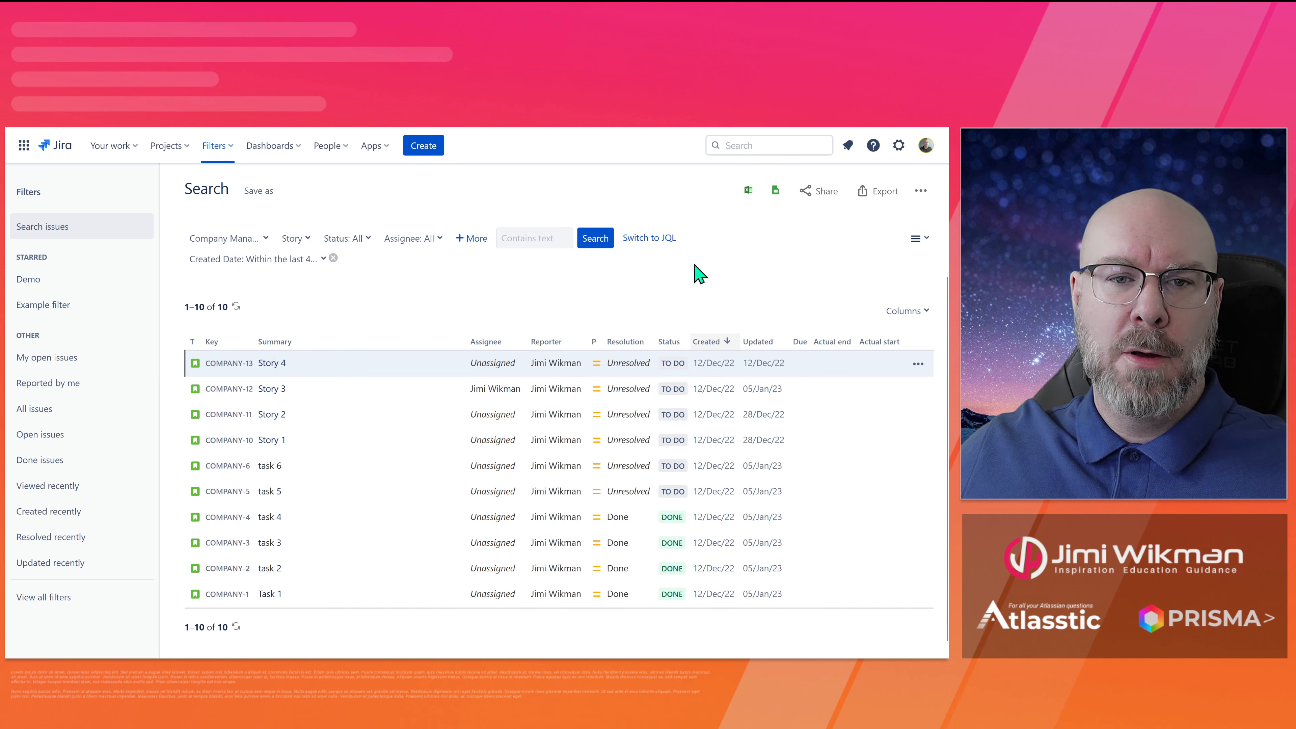
pyautogui.click(921, 191)
pyautogui.click(877, 228)
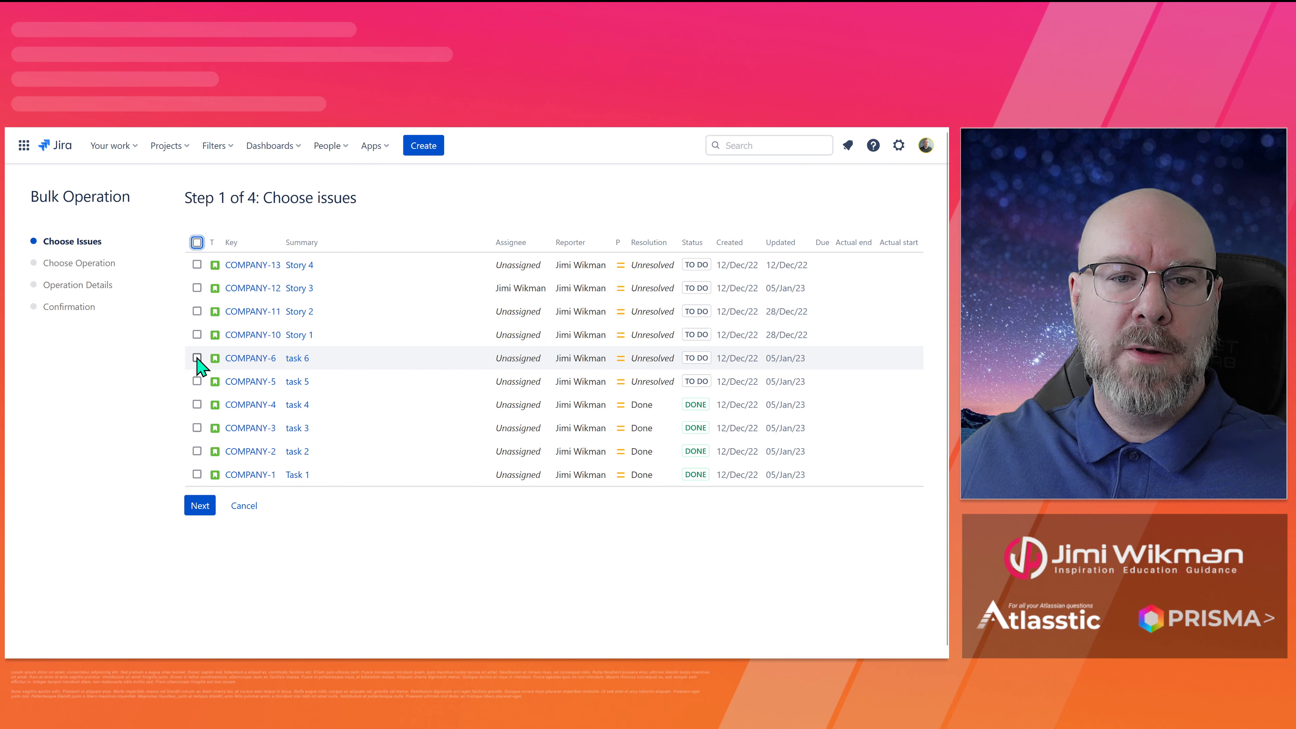
# - Select only the six issues from task 6 down to Task 1 and proceed to the choice of bulk action
pyautogui.click(197, 358)
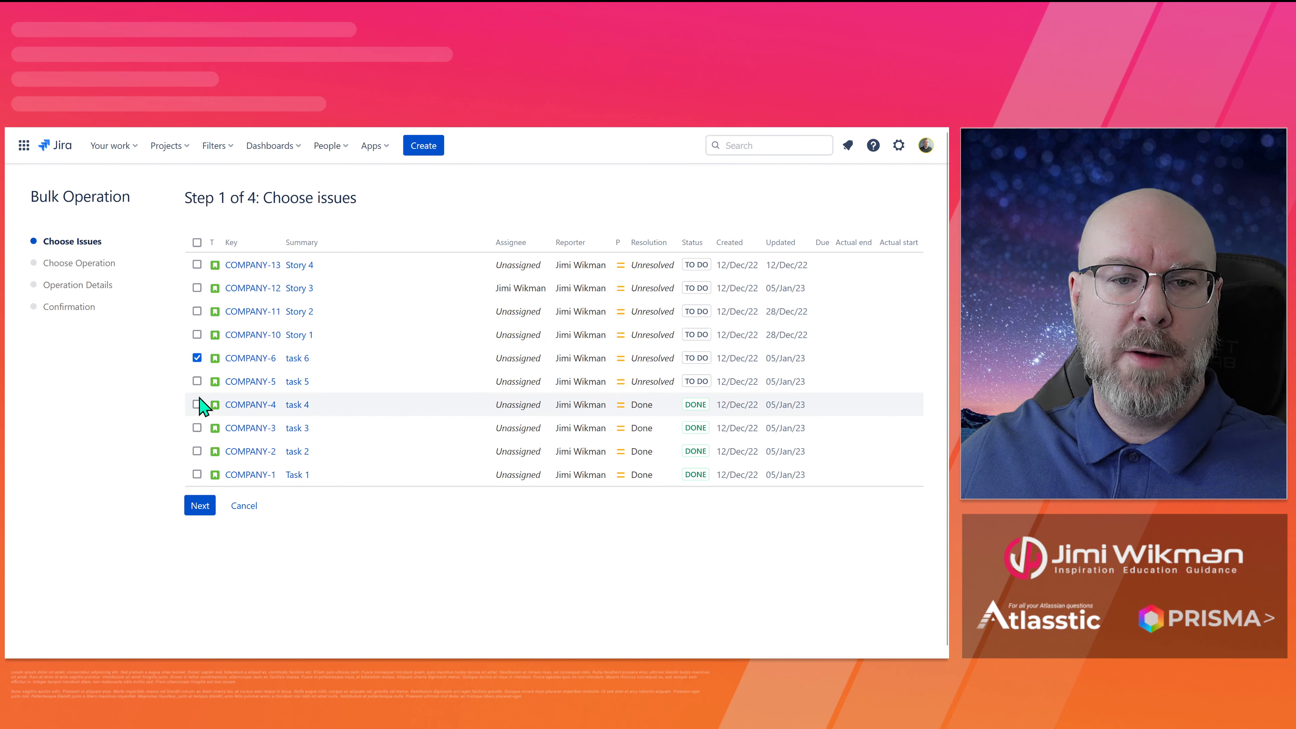
pyautogui.click(197, 381)
pyautogui.click(198, 405)
pyautogui.click(197, 428)
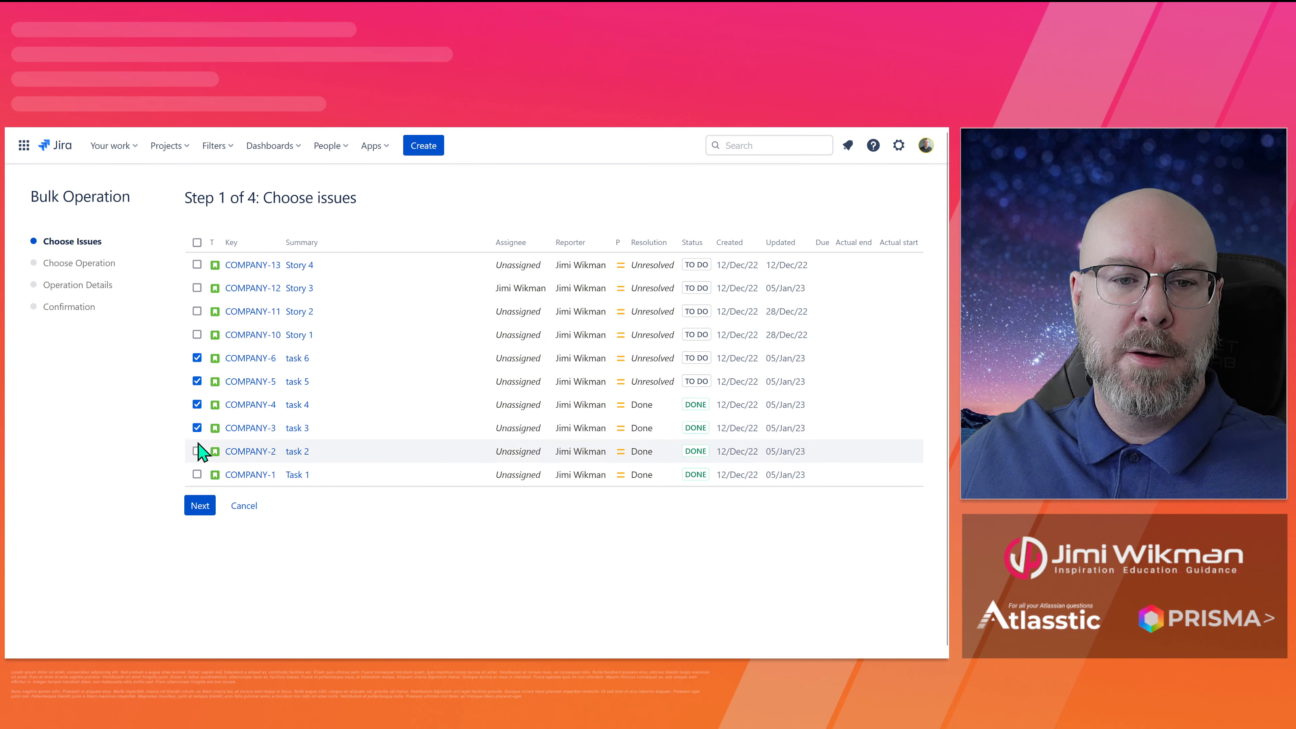
pyautogui.click(197, 452)
pyautogui.click(197, 474)
pyautogui.click(202, 505)
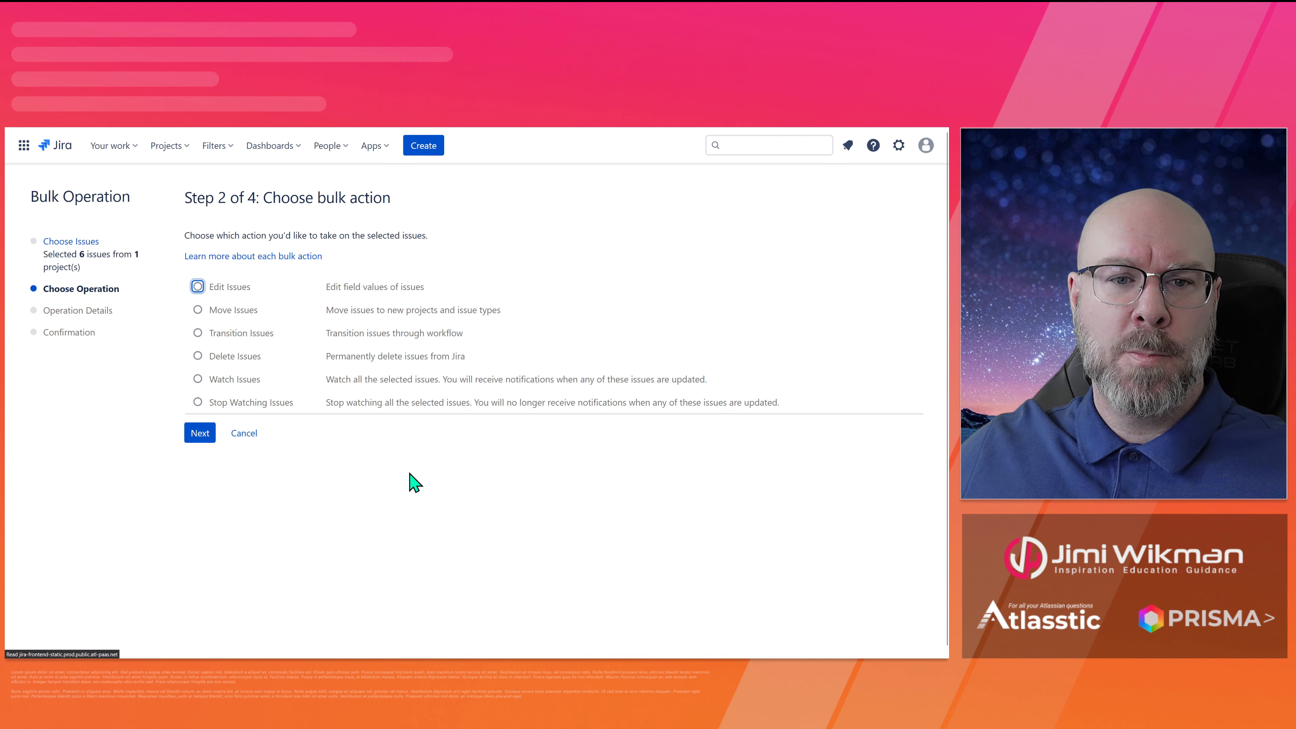
# - Choose Edit Issues, set Change Issue Type to Task and continue to the confirmation with update mail left off
pyautogui.click(225, 288)
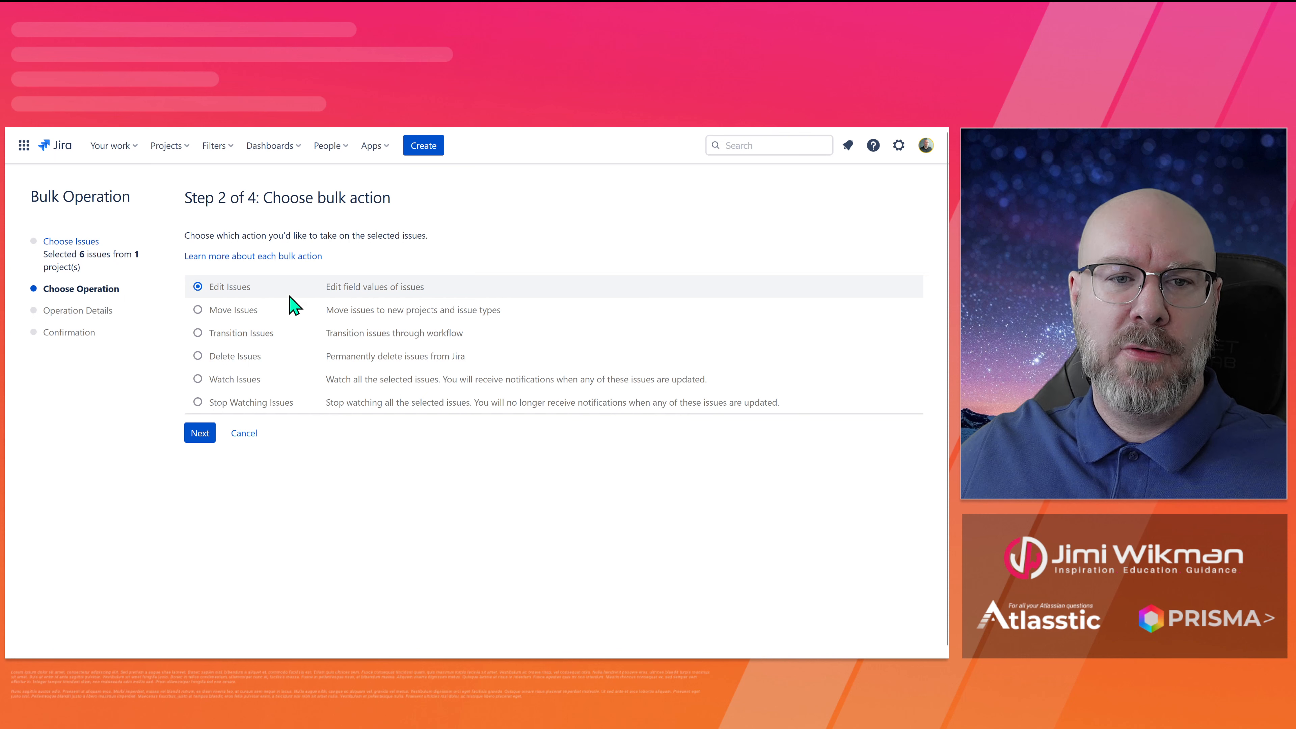
pyautogui.click(206, 438)
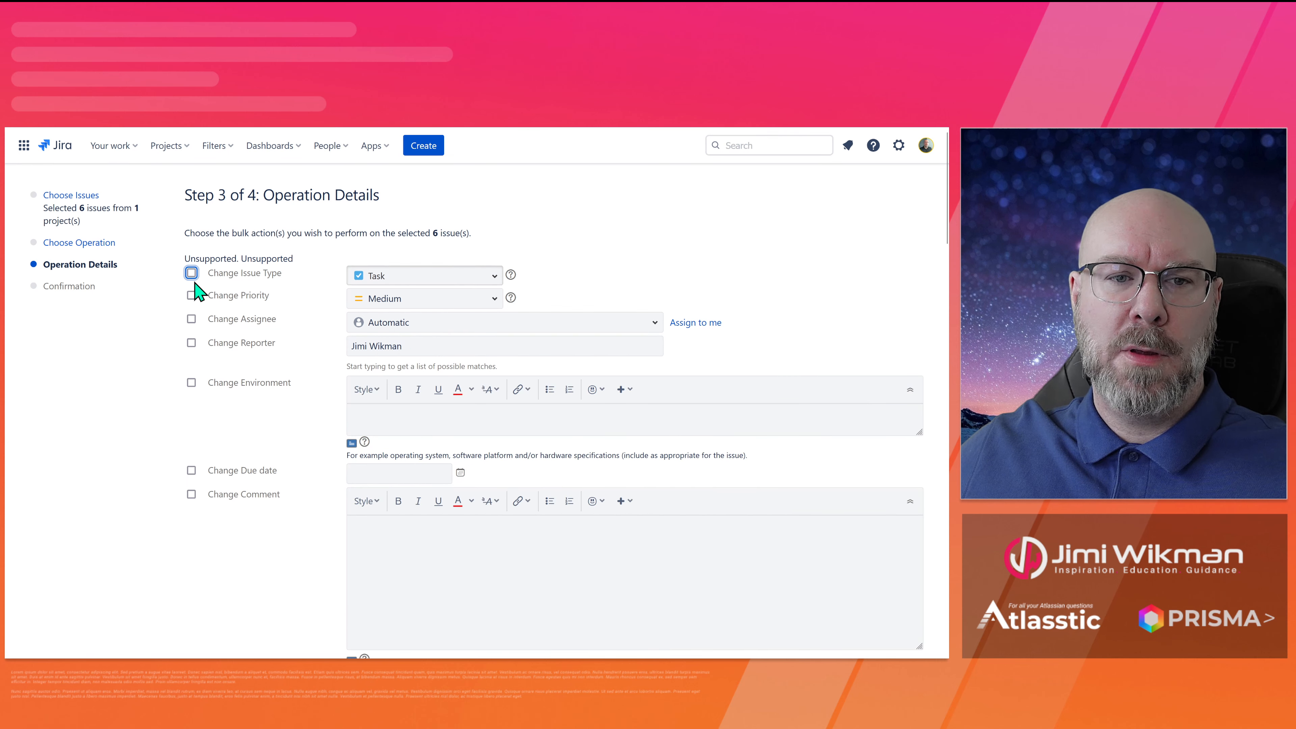
pyautogui.click(438, 275)
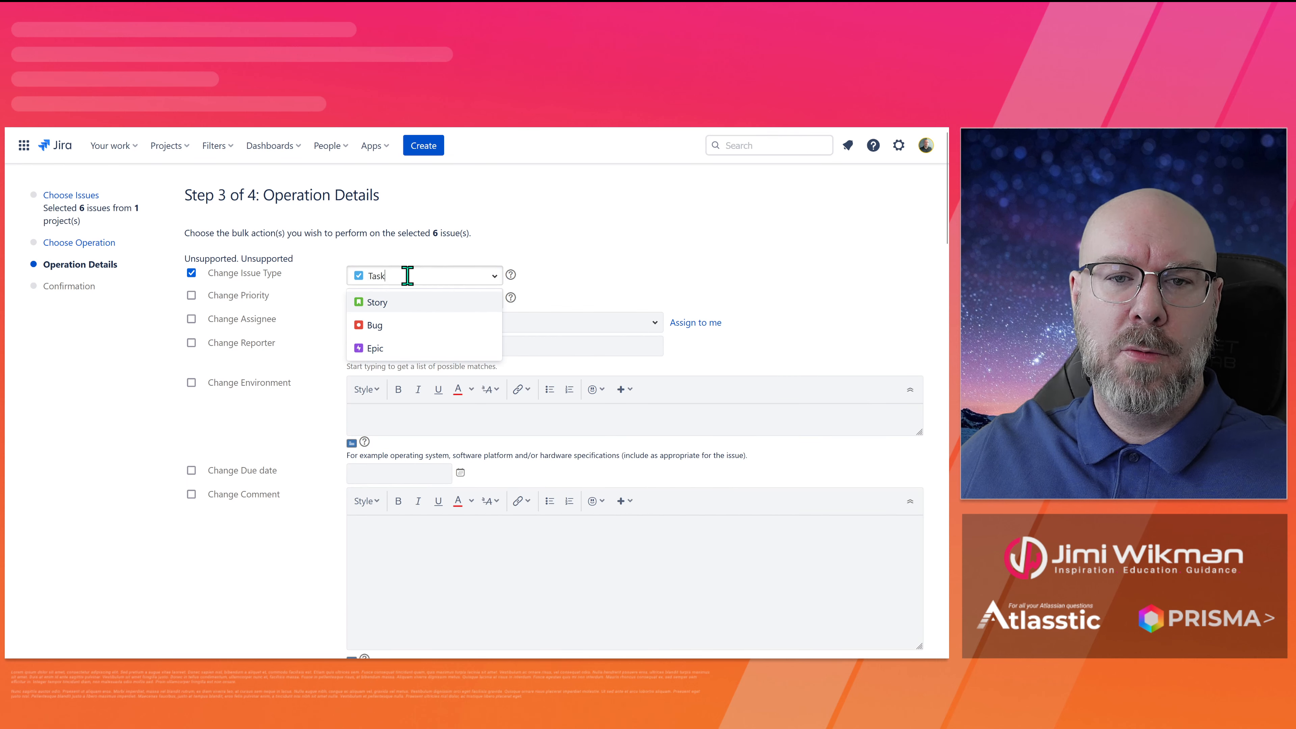
pyautogui.click(559, 280)
pyautogui.scroll(-20, 298, 406)
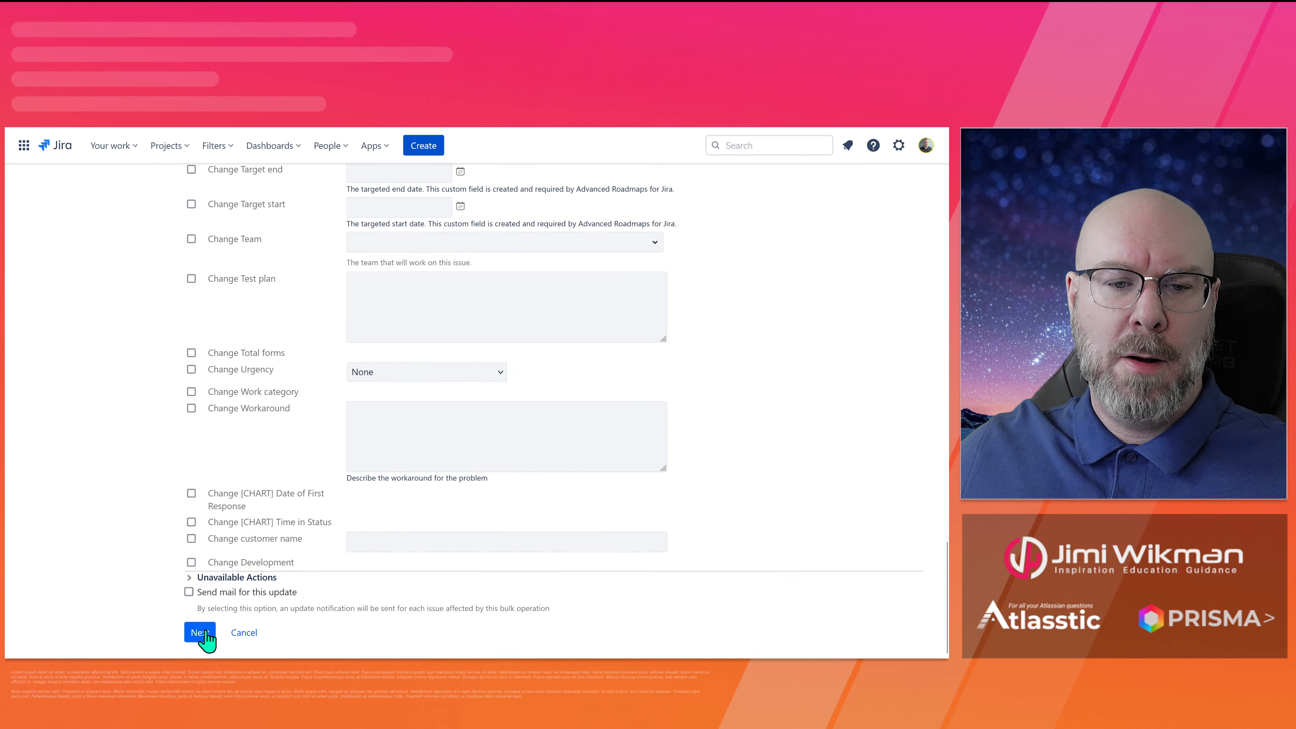
pyautogui.click(199, 632)
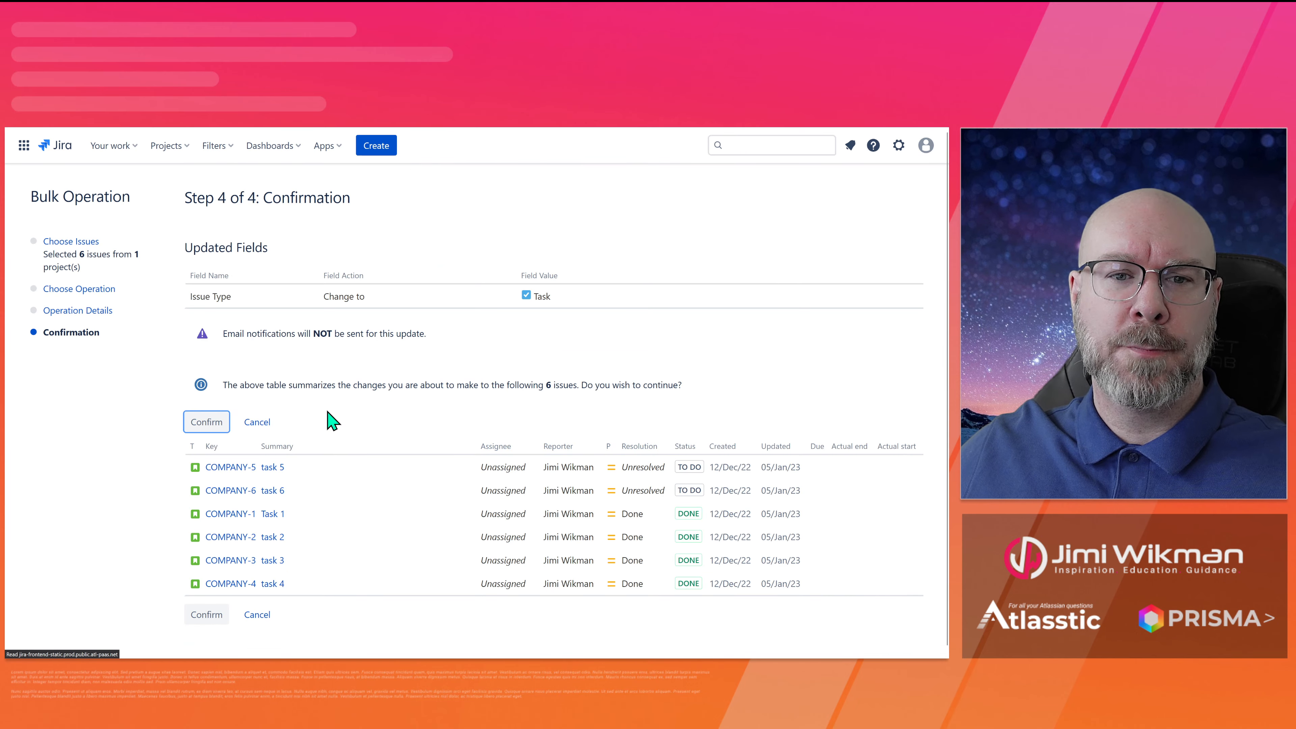
# - Confirm the issue type change to Task for the six issues, refresh the progress and acknowledge the finished operation
pyautogui.scroll(-1, 391, 414)
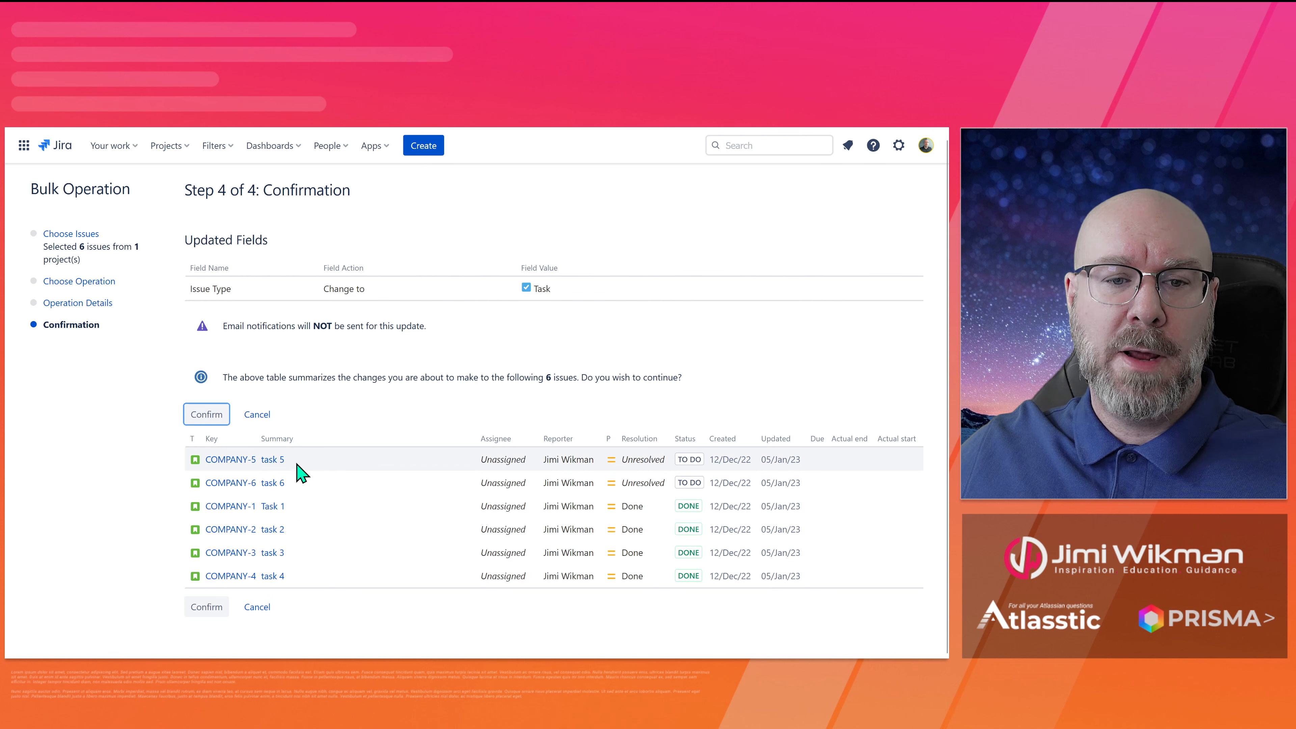
pyautogui.click(210, 417)
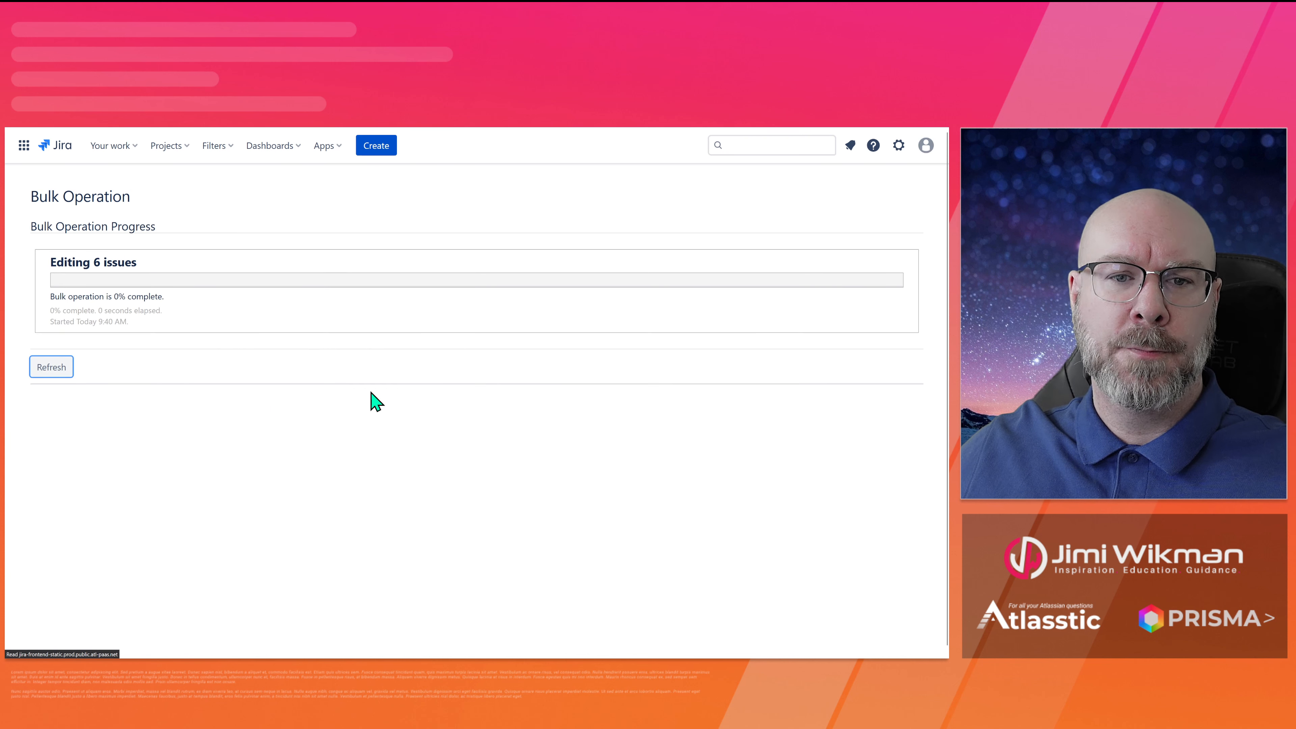
pyautogui.click(57, 371)
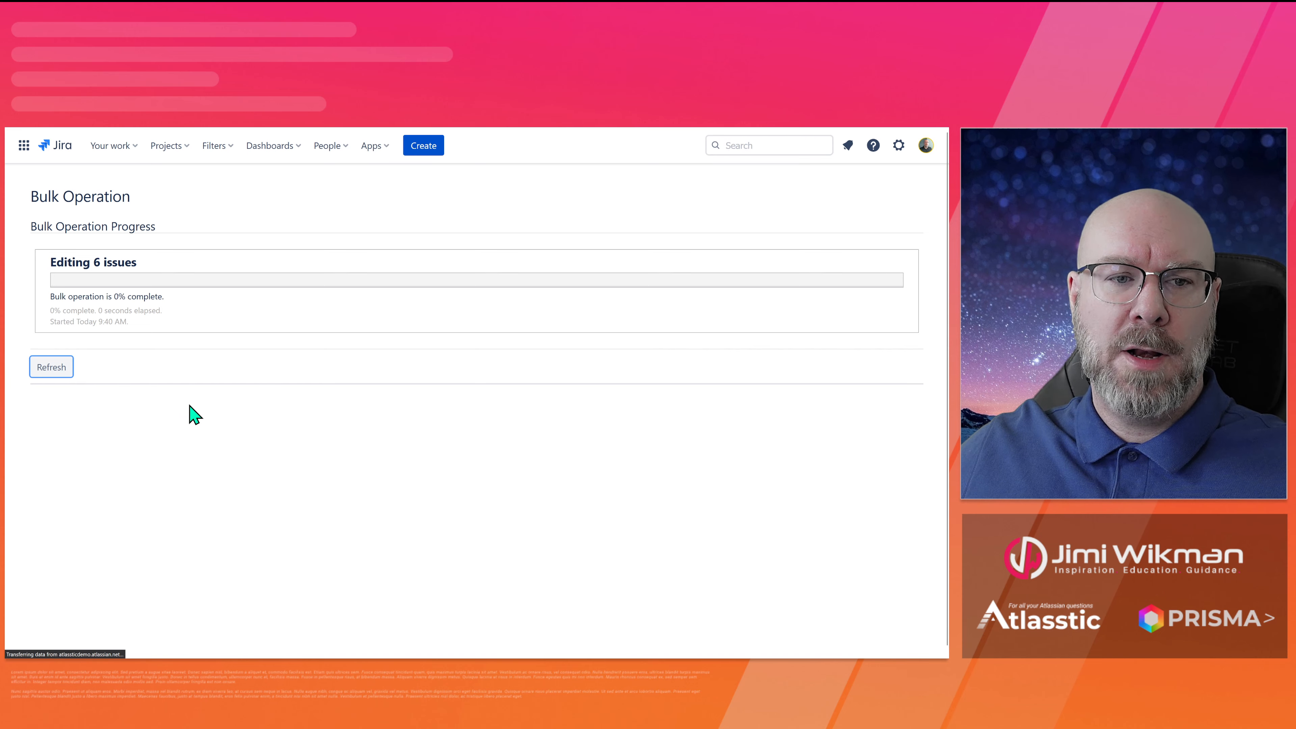
pyautogui.click(75, 379)
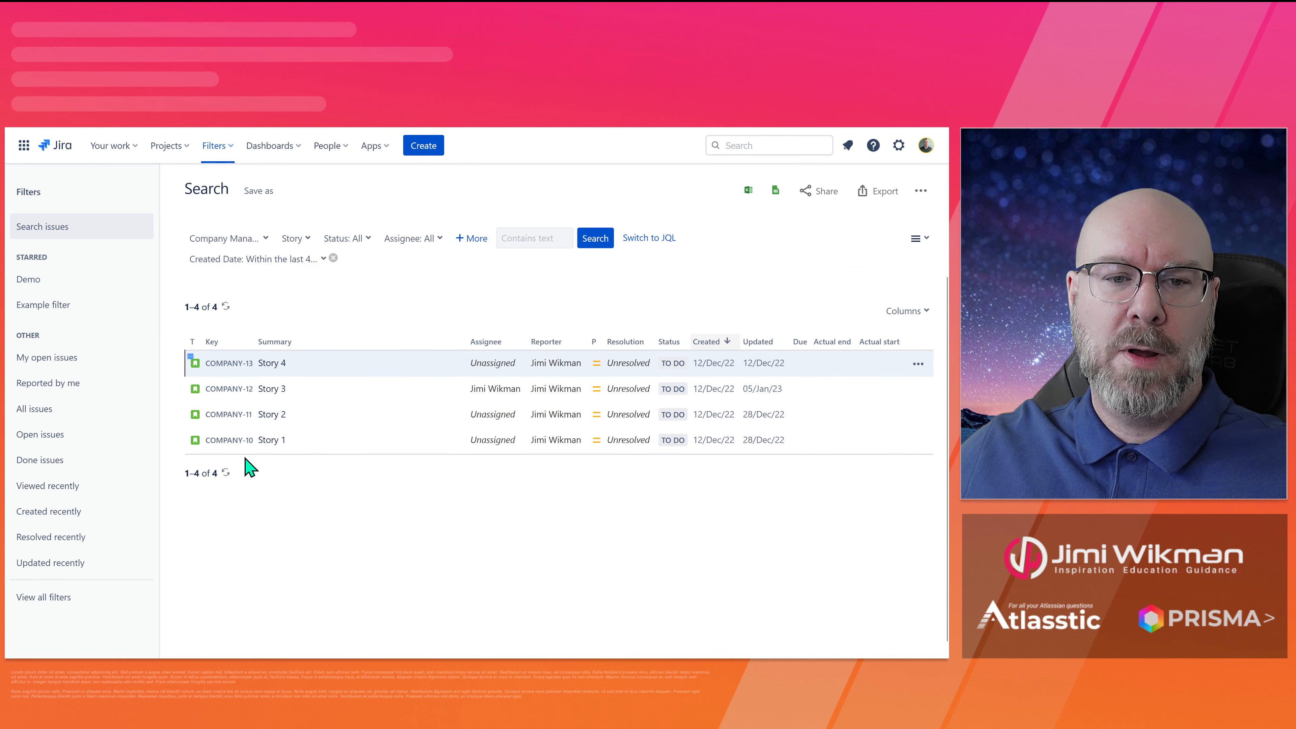
# - Remove Story from the issue type filter, look through the full issue list and view the additional search actions without using any
pyautogui.click(297, 240)
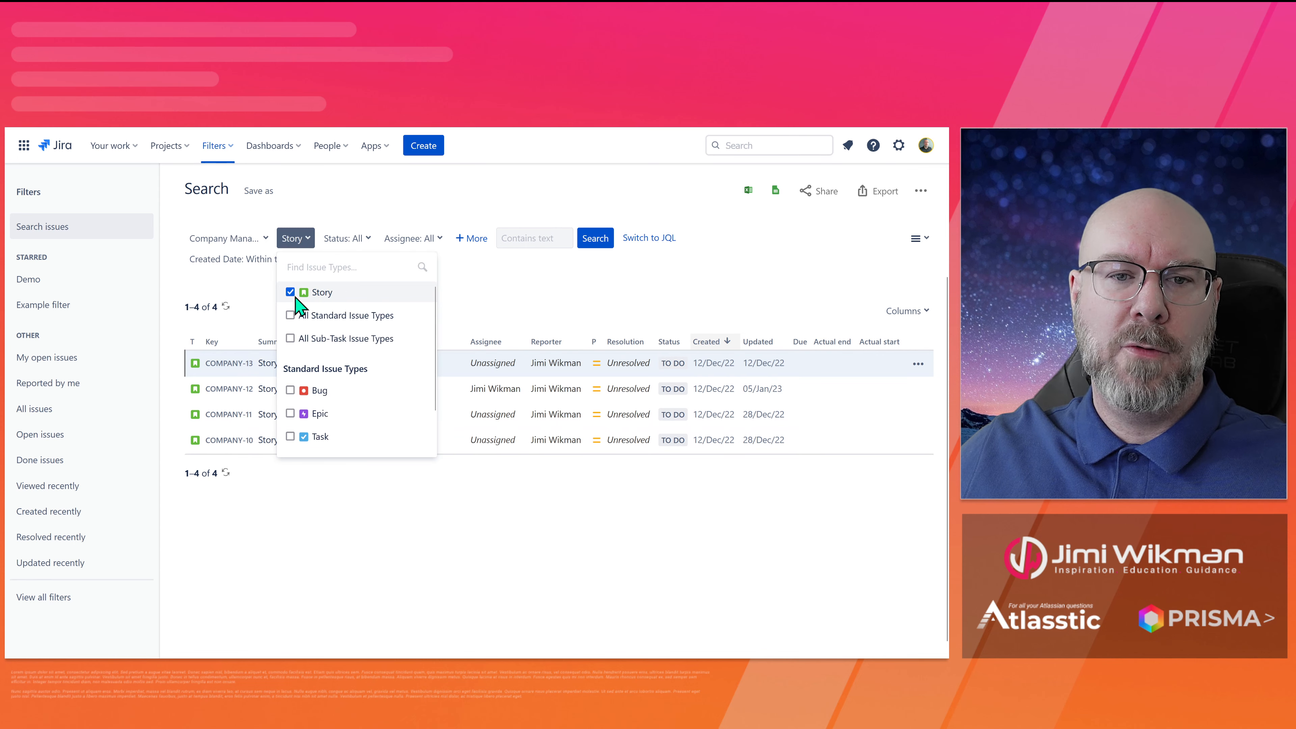
pyautogui.click(305, 292)
pyautogui.click(507, 306)
pyautogui.scroll(-2, 420, 385)
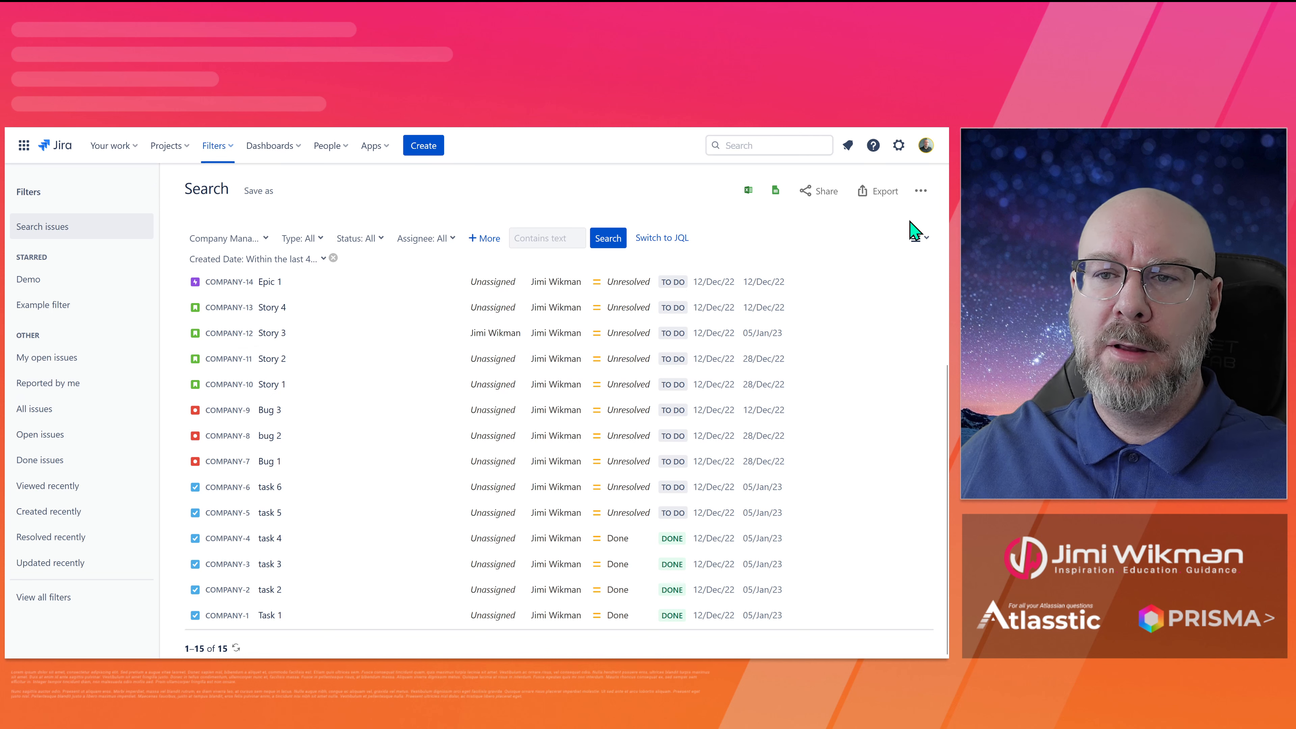
pyautogui.click(921, 192)
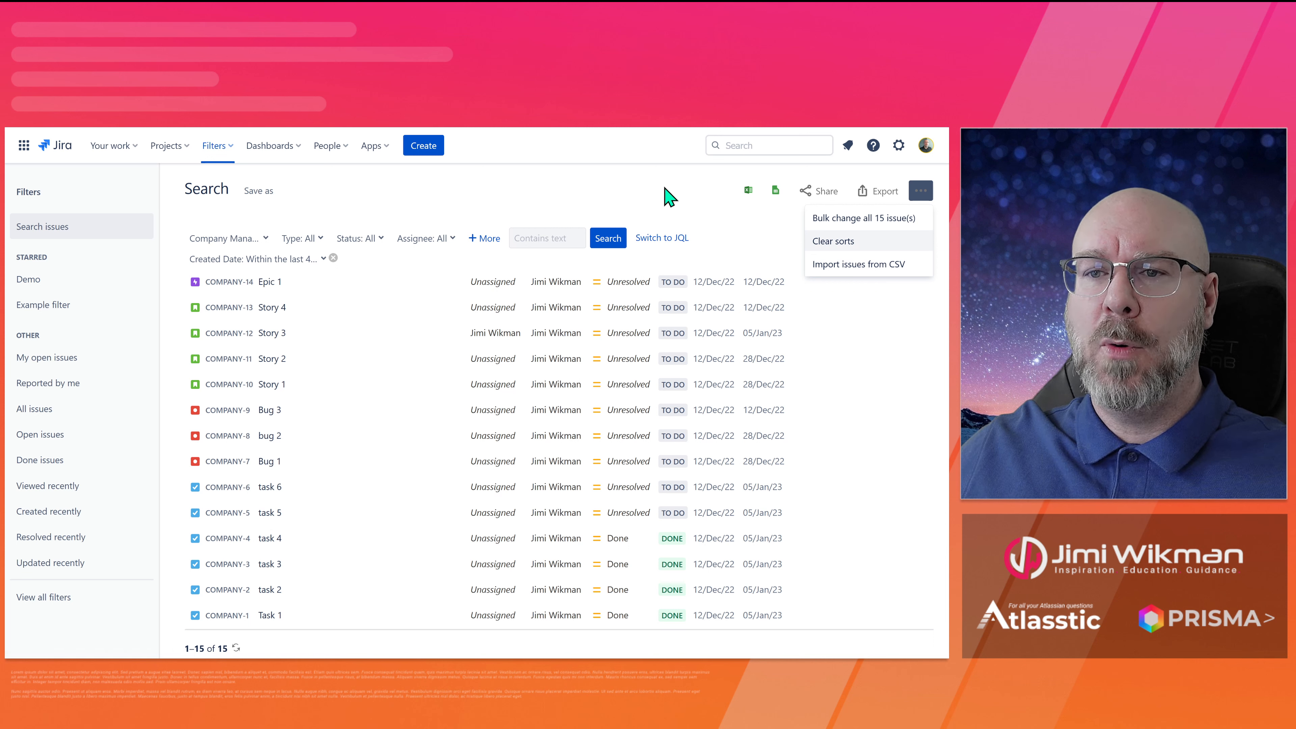
pyautogui.click(676, 216)
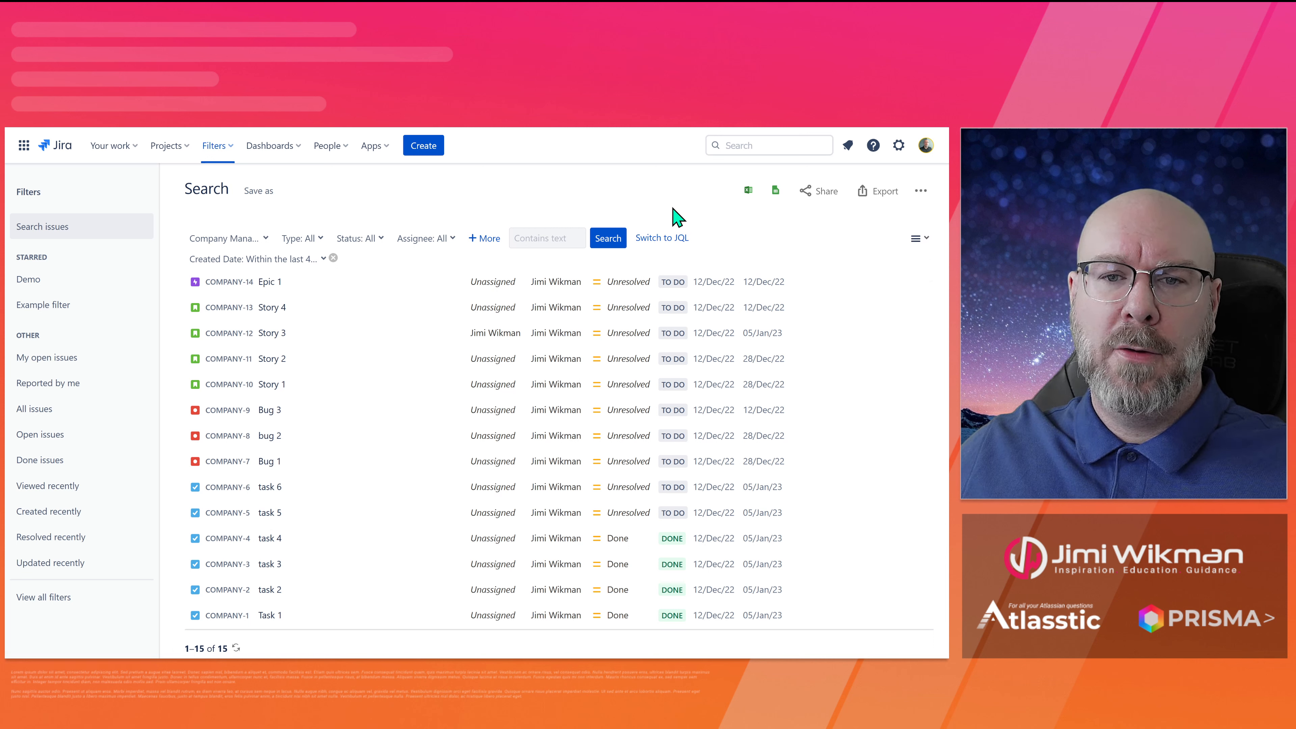